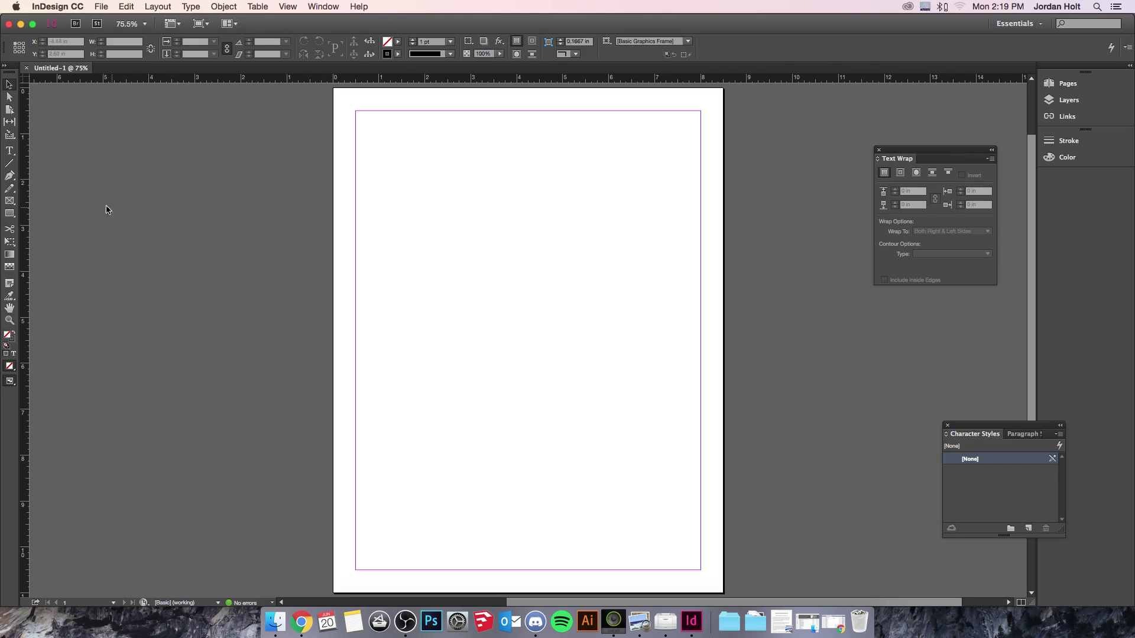
# Try starting a Pen tool path with a smooth anchor point near the page's upper-left margin, and undo it
pyautogui.click(10, 175)
pyautogui.click(11, 177)
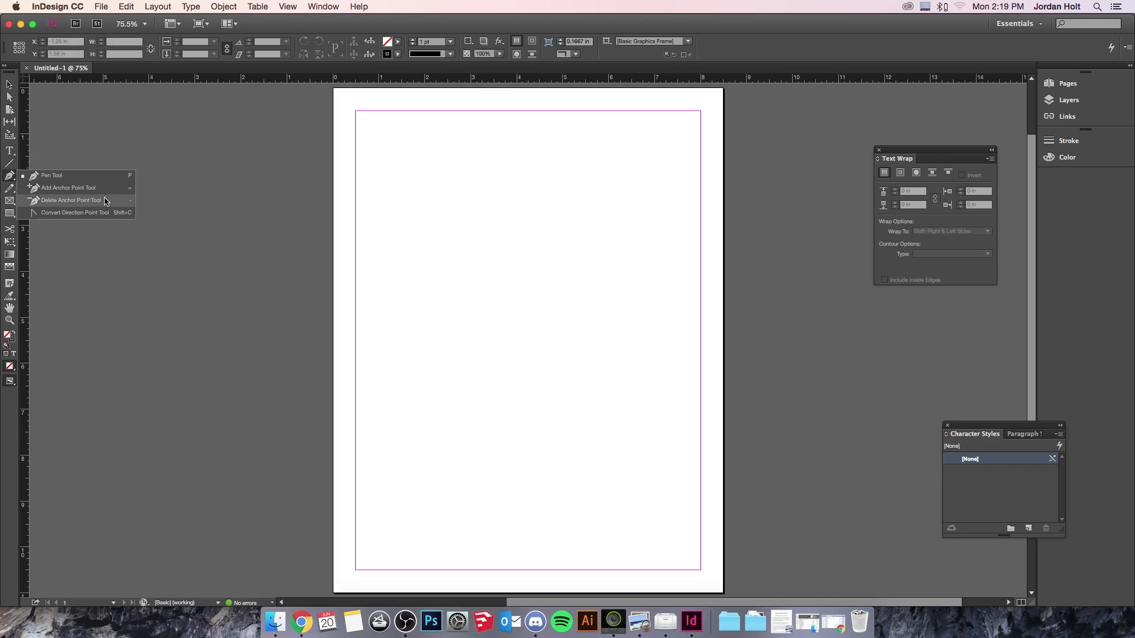
pyautogui.click(65, 180)
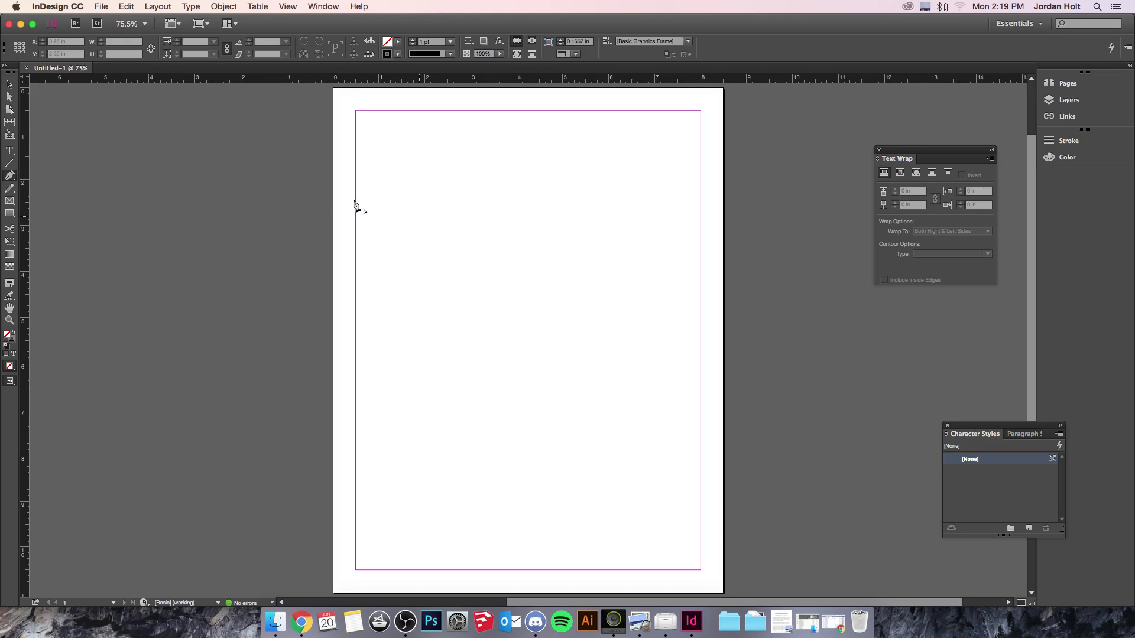
pyautogui.moveTo(383, 205); pyautogui.dragTo(613, 269)
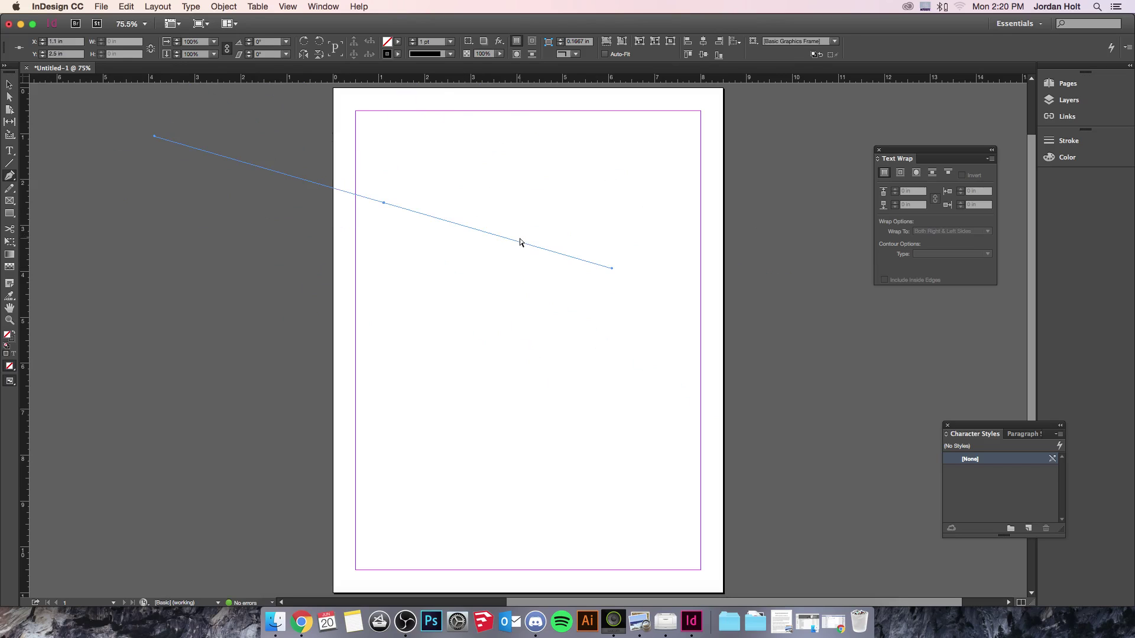
pyautogui.press('super+z')
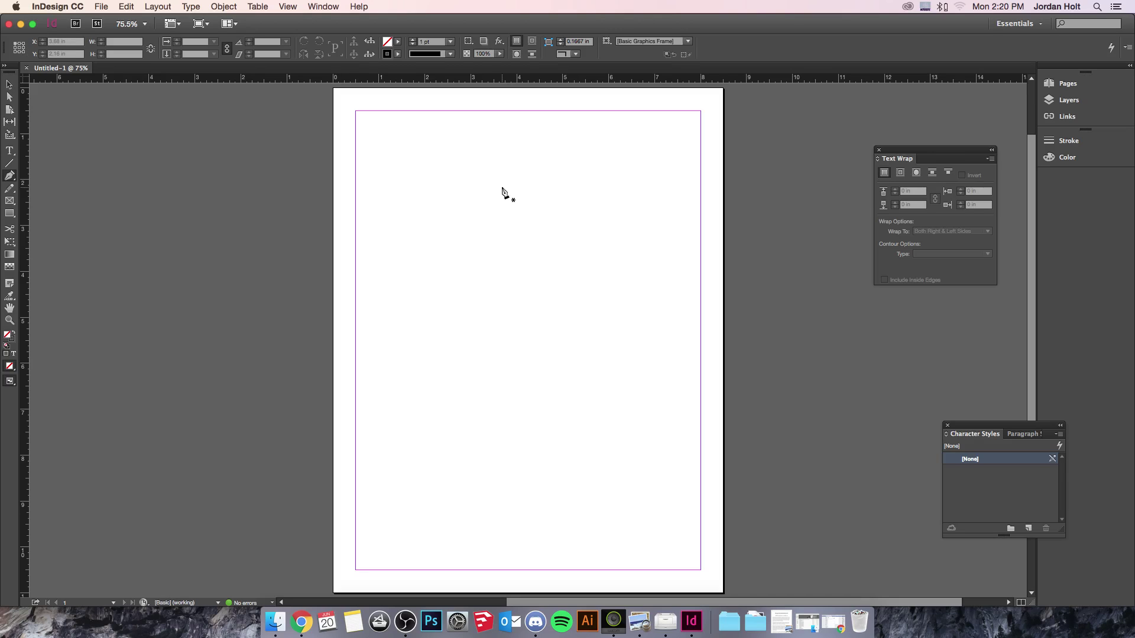
# Draw a closed, straight-sided shape with eight anchor points, about 5 in wide and 4.1 in high, in the page's upper half
pyautogui.click(426, 177)
pyautogui.click(612, 172)
pyautogui.click(619, 247)
pyautogui.click(581, 327)
pyautogui.click(493, 359)
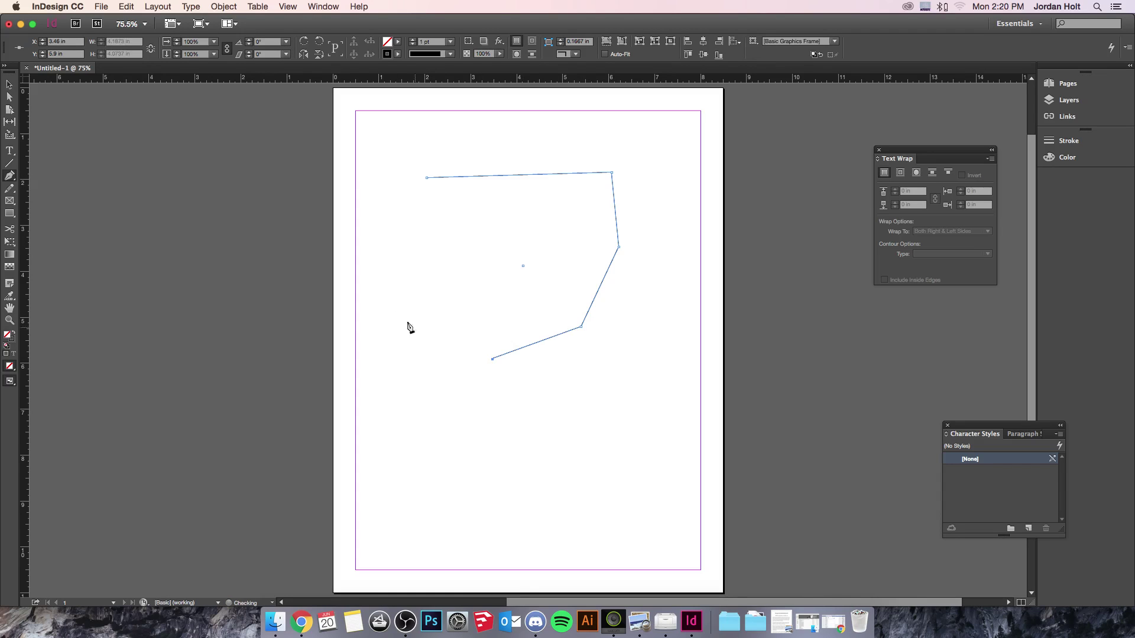
pyautogui.click(389, 307)
pyautogui.click(396, 248)
pyautogui.click(536, 243)
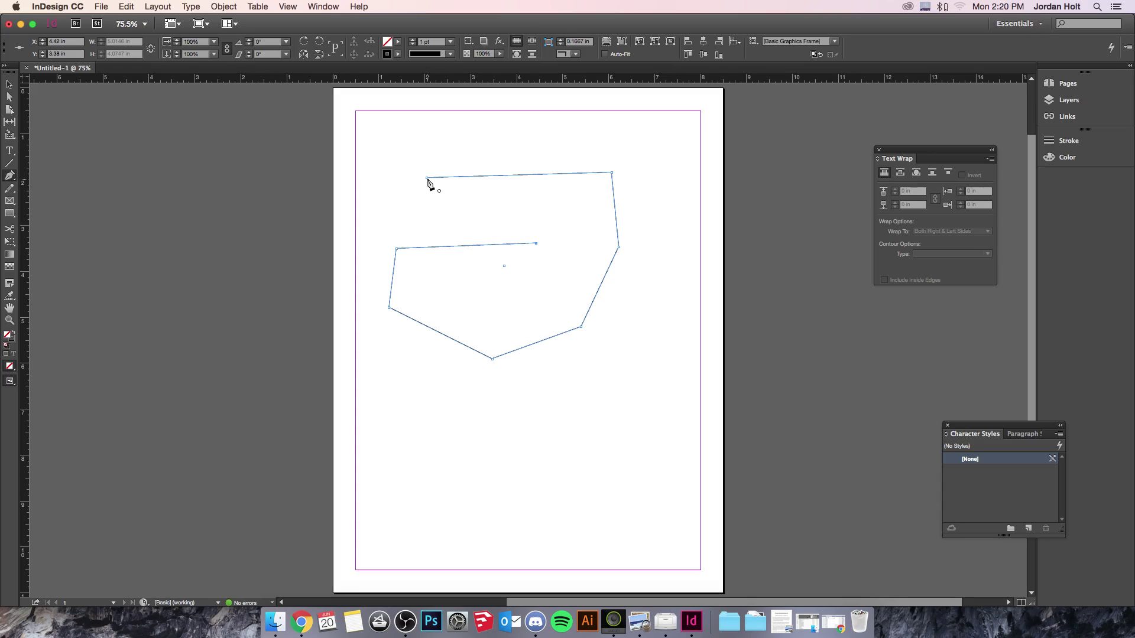
pyautogui.click(427, 178)
# Fill the closed eight-point shape with the magenta swatch C=0 M=100 Y=0 K=0
pyautogui.click(10, 86)
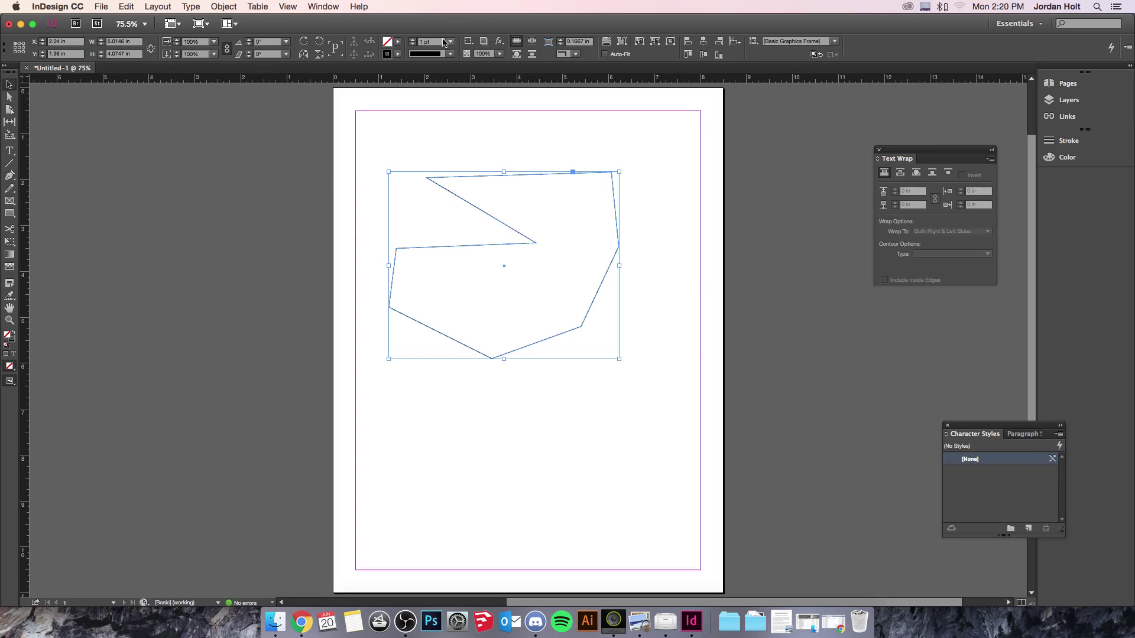
pyautogui.click(398, 42)
pyautogui.click(324, 124)
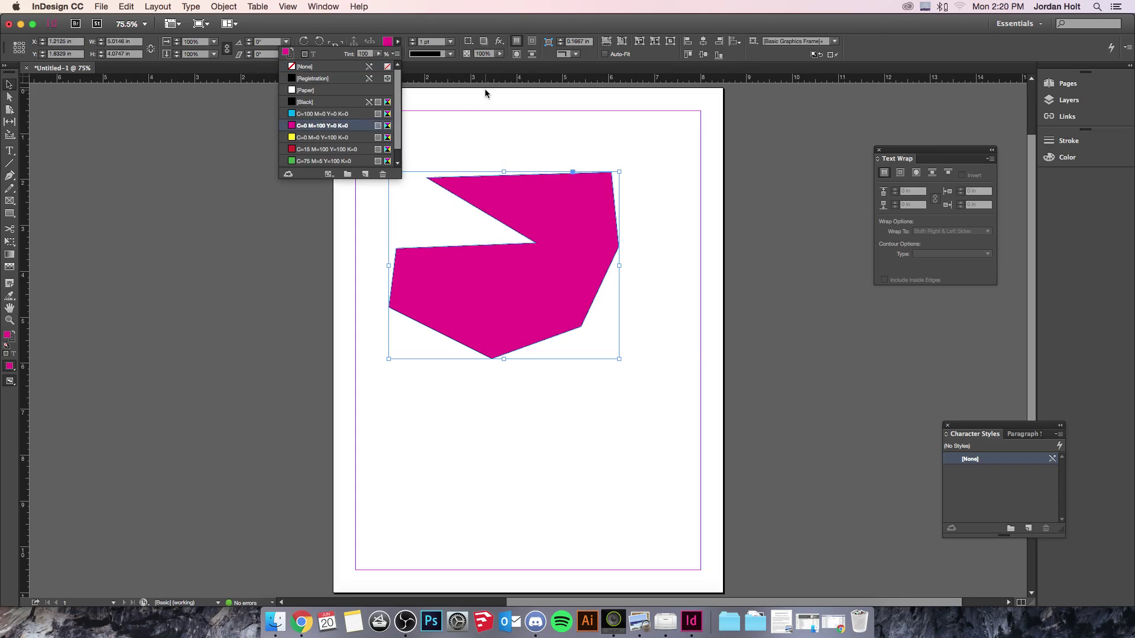
# Turn the magenta shape into a text frame, enter some random letters in it, and fill the rest with placeholder text
pyautogui.click(9, 150)
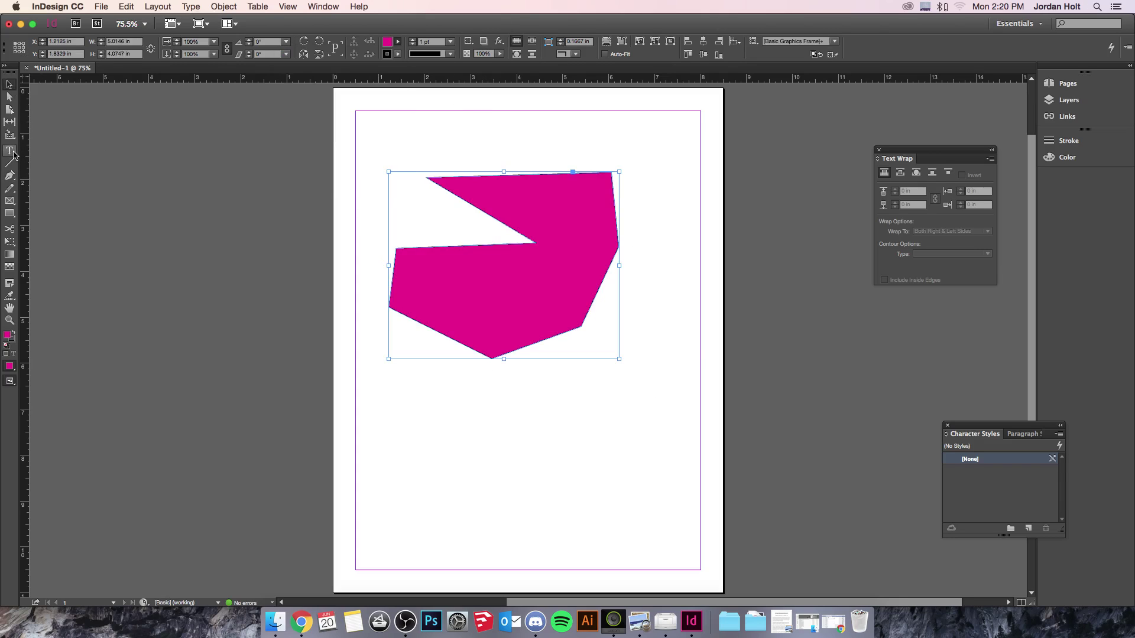
pyautogui.click(554, 206)
pyautogui.write('jkdh')
pyautogui.write(' faksjdhfkjsgadfkjgsaddh')
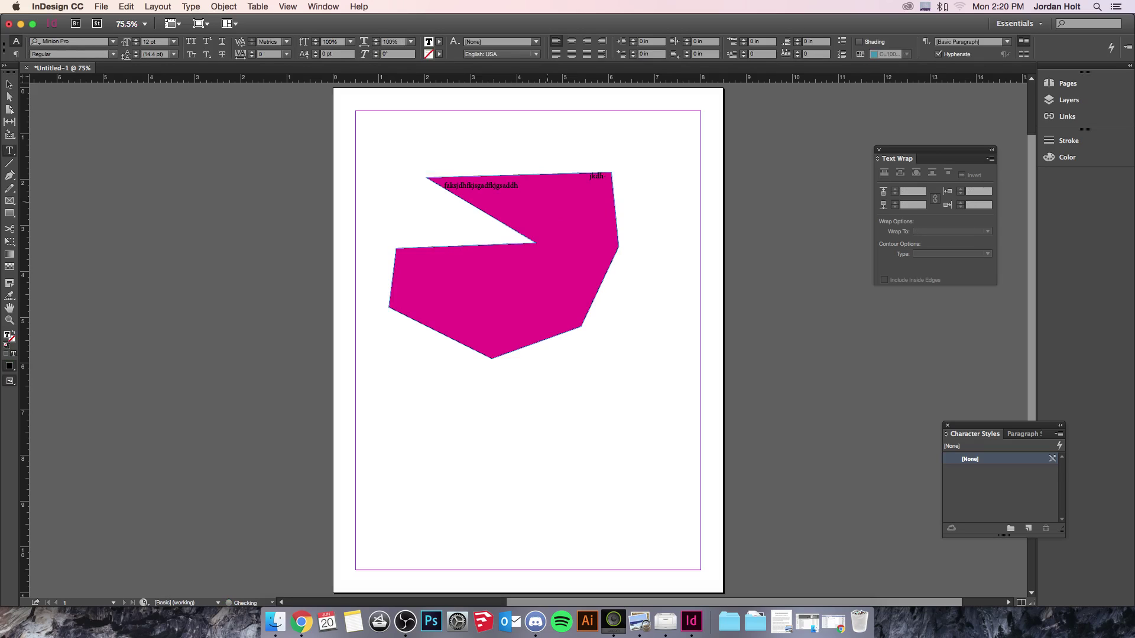
pyautogui.write('kajshdfkjdsgakjdksjahfgkdhsagjkhsakdjhgkjshadkjghskajdhgkjhsa')
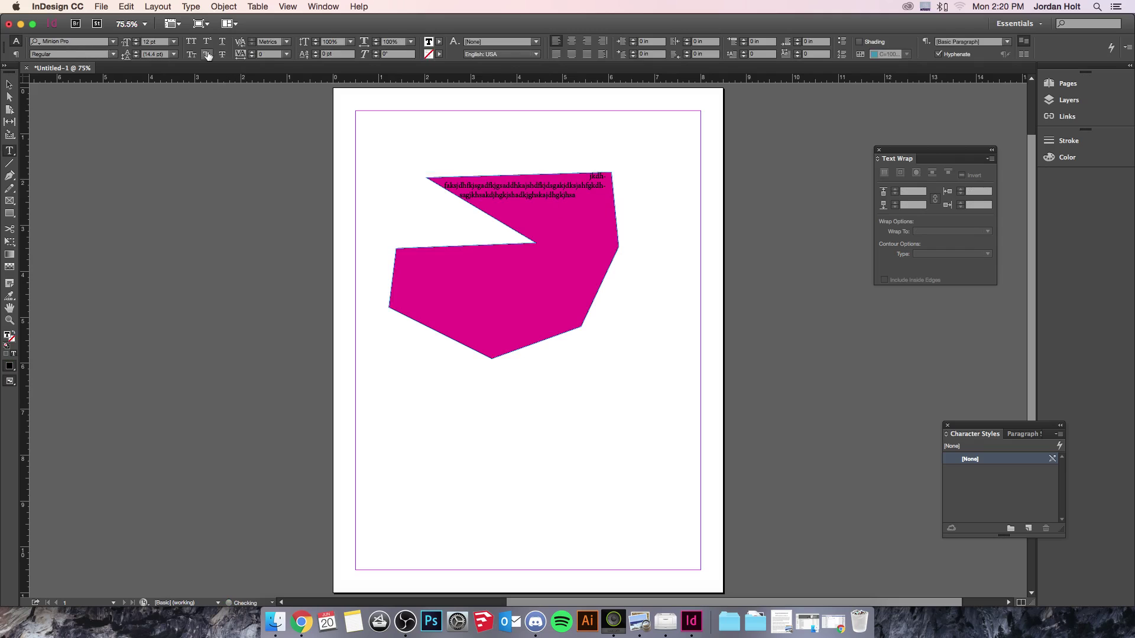
pyautogui.click(191, 7)
pyautogui.click(281, 354)
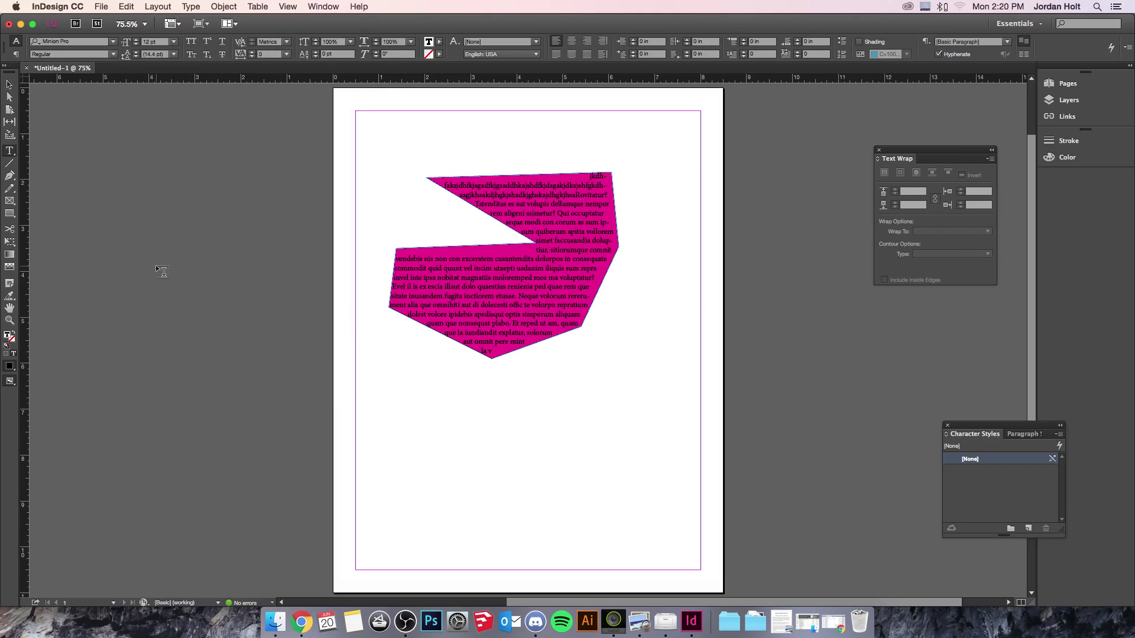
# Undo the text entered inside the magenta shape and delete the shape from the page
pyautogui.click(9, 85)
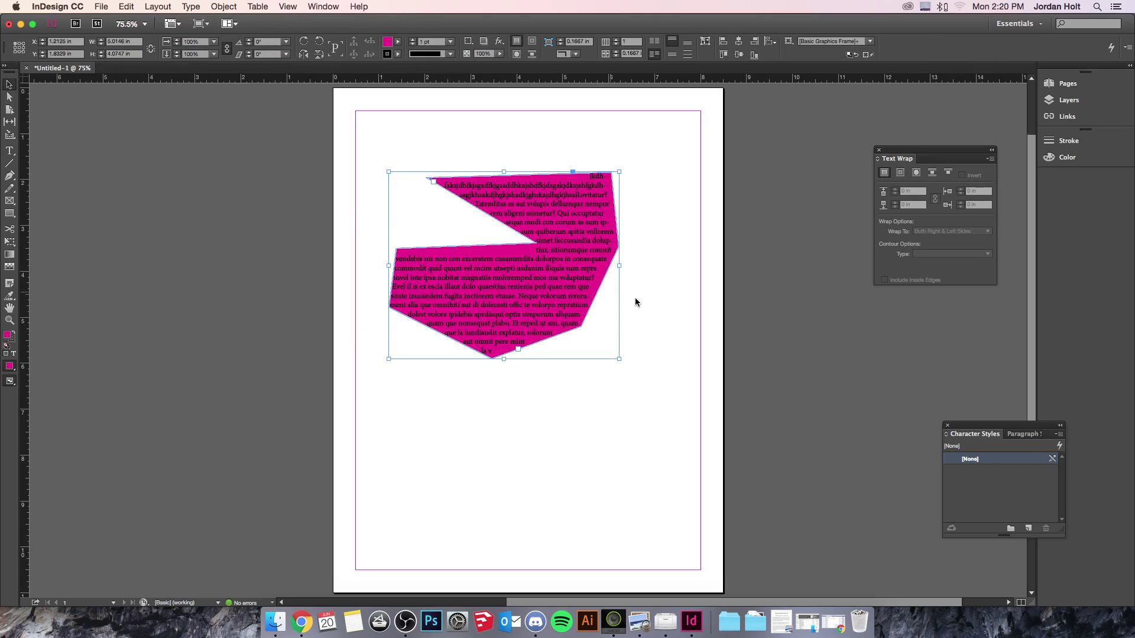
pyautogui.press('super+z')
pyautogui.press('super+z')
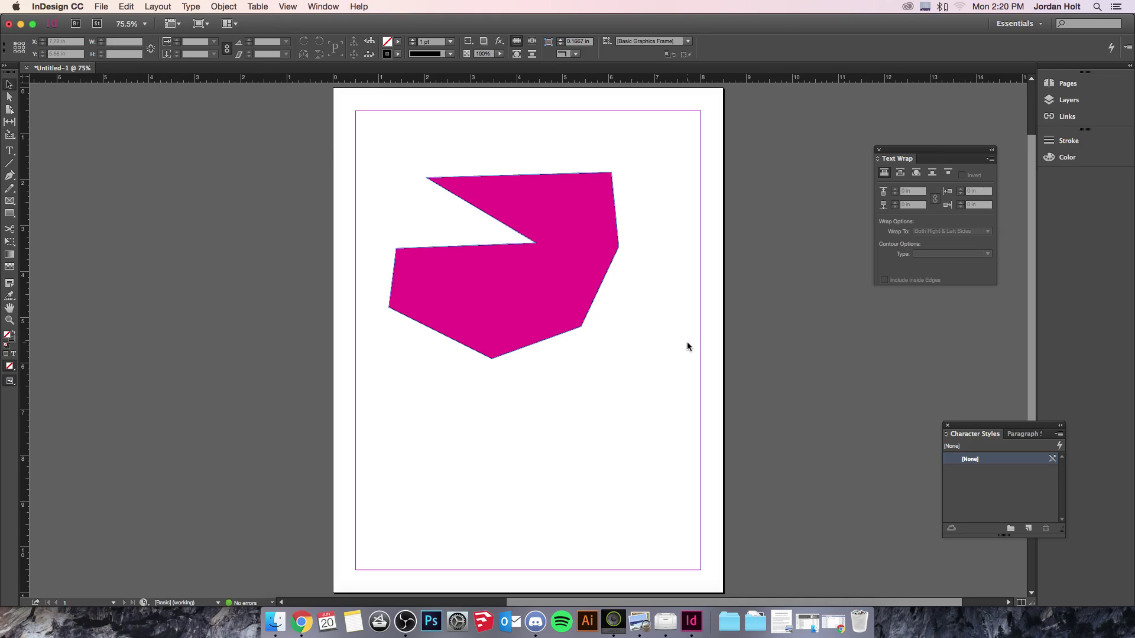
pyautogui.scroll(2, 686, 342)
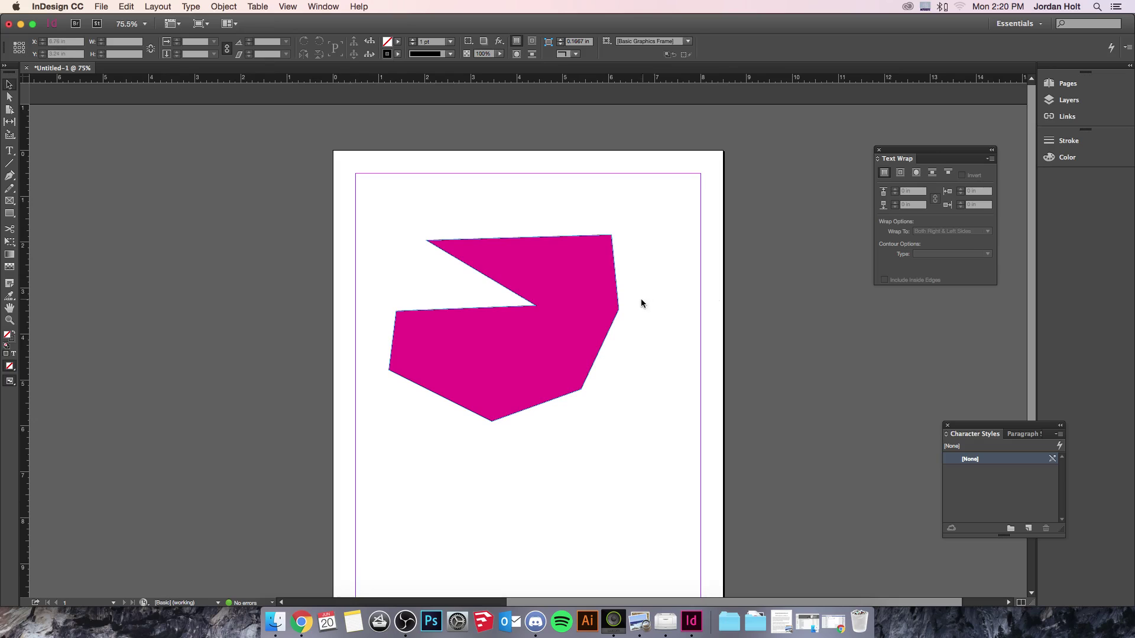
pyautogui.click(612, 303)
pyautogui.press('Delete')
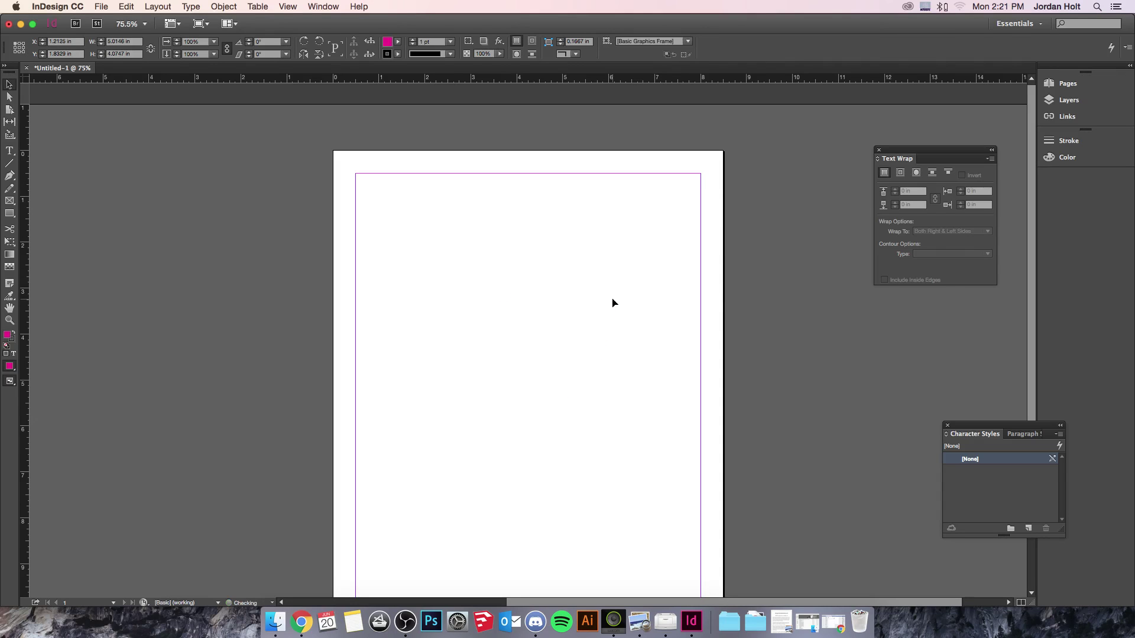
# Draw a closed, rounded shape with curved Pen tool segments, about 6.4 in wide and 6.8 in high
pyautogui.click(9, 176)
pyautogui.click(409, 257)
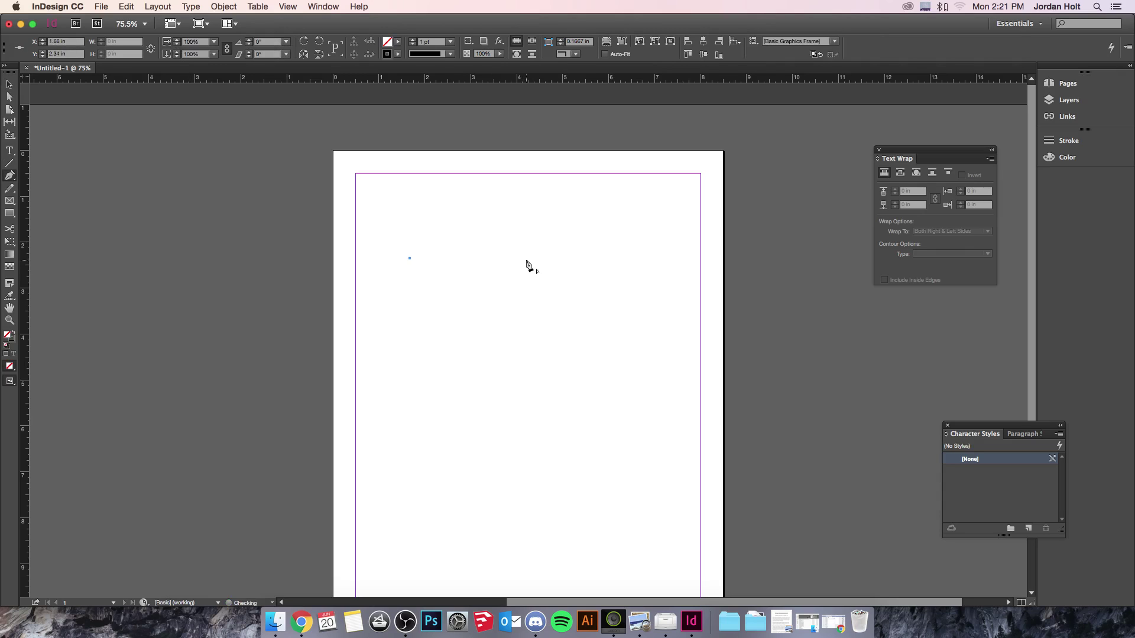
pyautogui.moveTo(623, 243); pyautogui.dragTo(763, 353)
pyautogui.moveTo(498, 496); pyautogui.dragTo(355, 429)
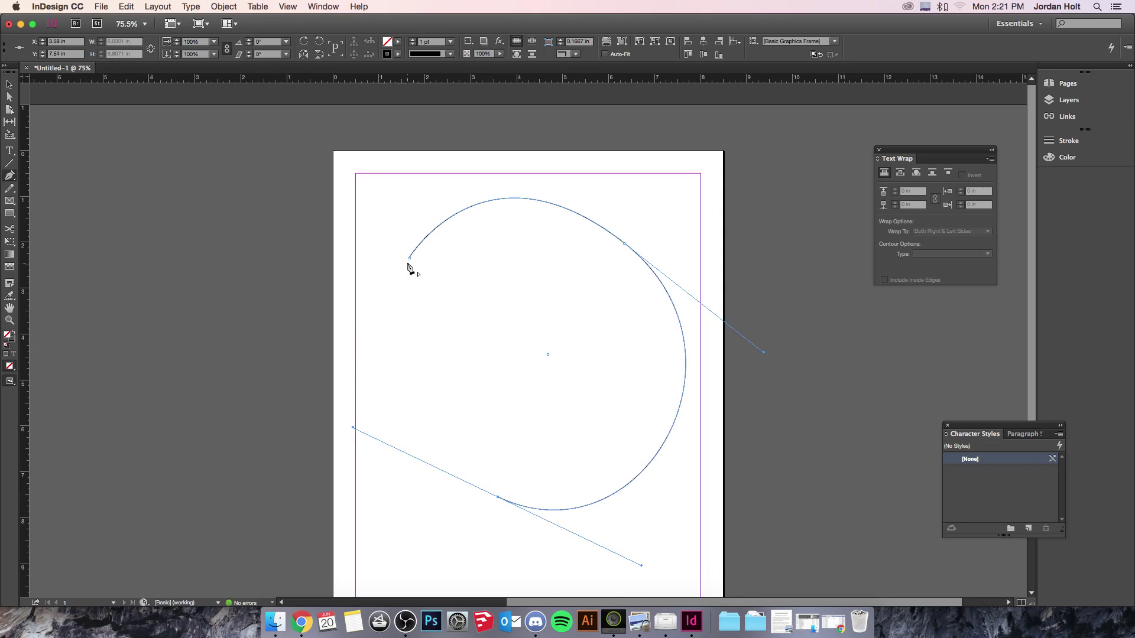
pyautogui.click(410, 259)
pyautogui.moveTo(410, 260)
pyautogui.mouseDown()
pyautogui.moveTo(421, 255)
pyautogui.moveTo(390, 264)
pyautogui.moveTo(397, 273)
pyautogui.mouseUp()
# Move the rounded shape up so that it slightly crosses the page's top edge, and delete it
pyautogui.click(9, 86)
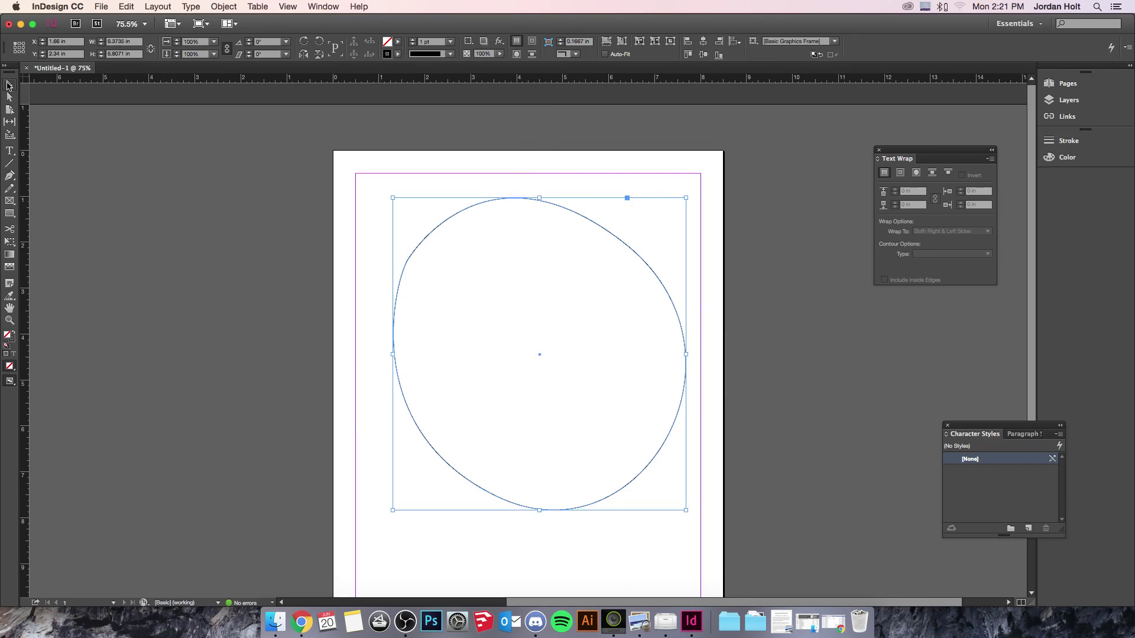
pyautogui.click(533, 291)
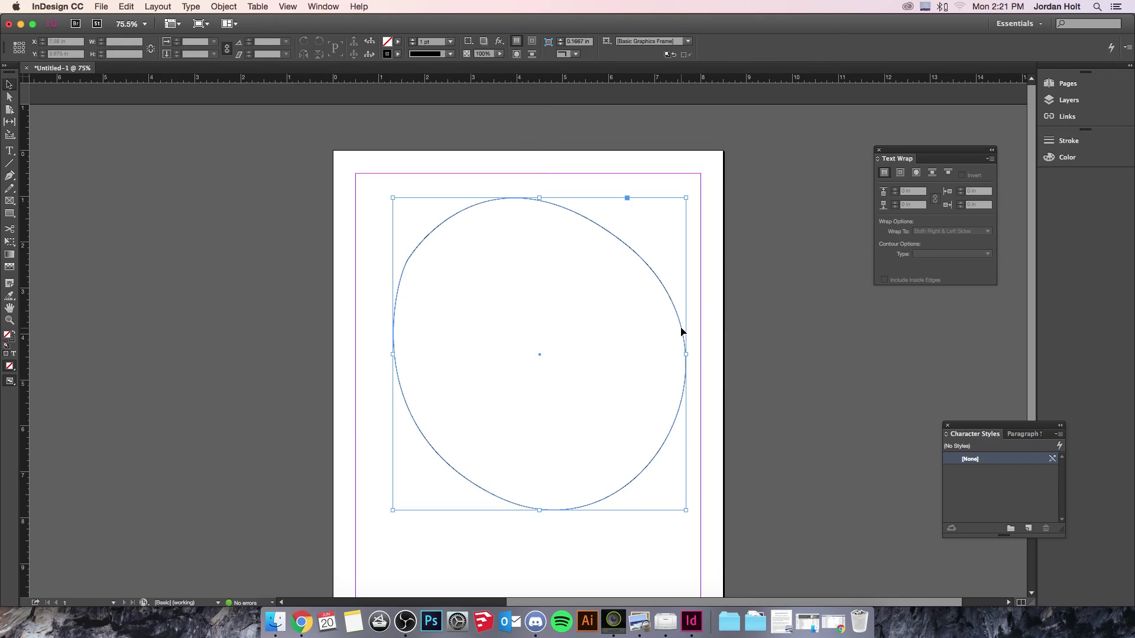
pyautogui.moveTo(680, 331); pyautogui.dragTo(676, 279)
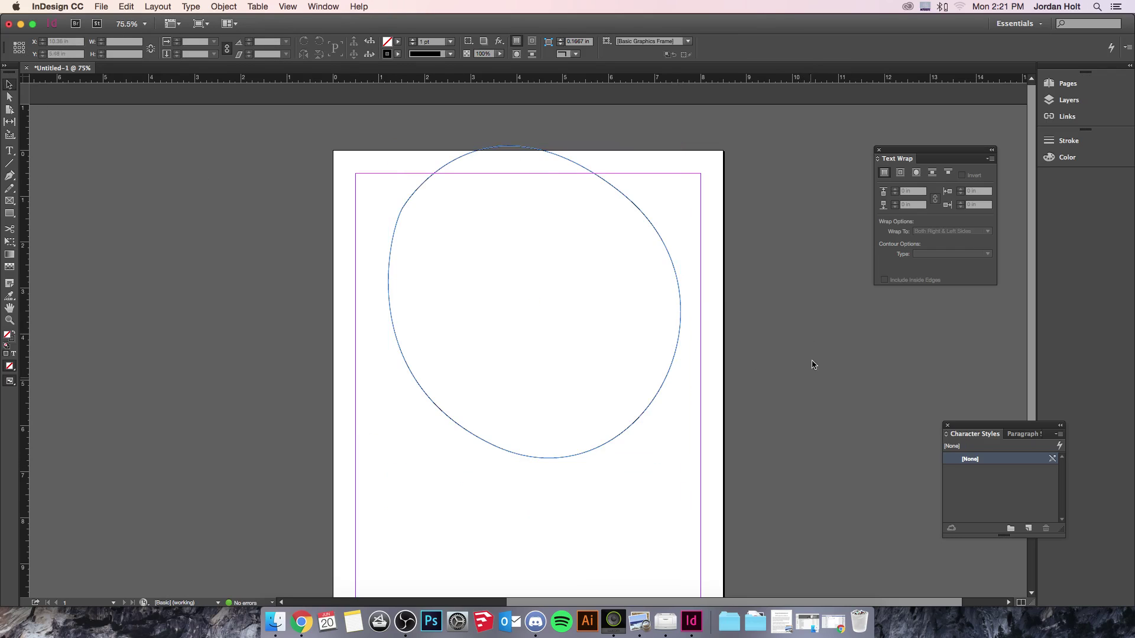
pyautogui.click(652, 231)
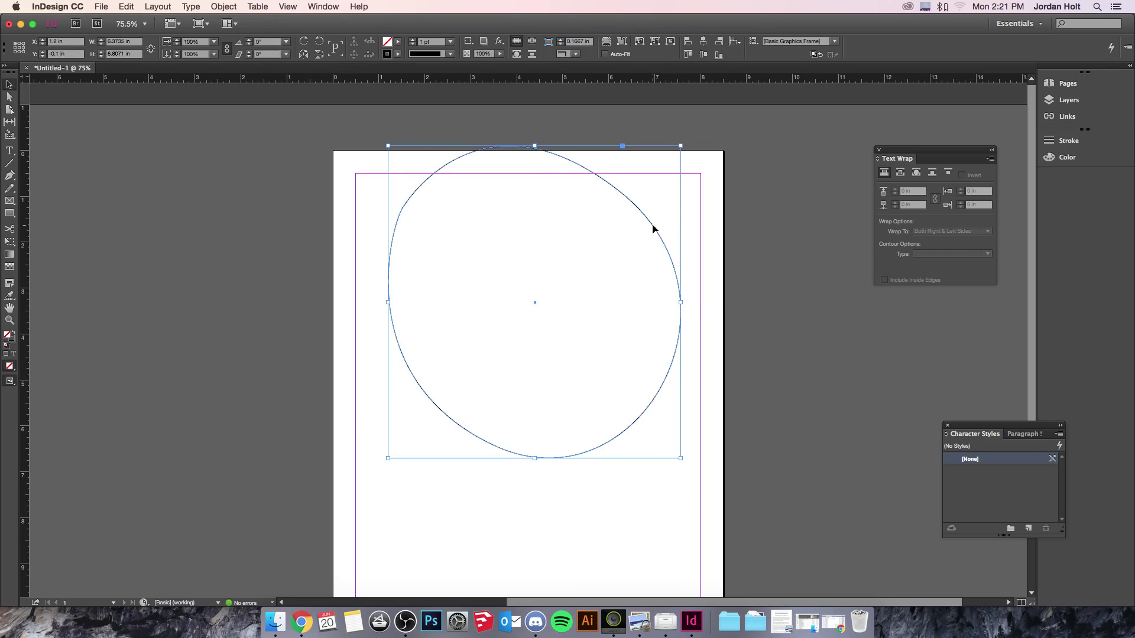
pyautogui.press('BackSpace')
# Draw a closed, looping Pen tool path from smooth anchor points, starting with a point that already has long direction handles
pyautogui.click(9, 174)
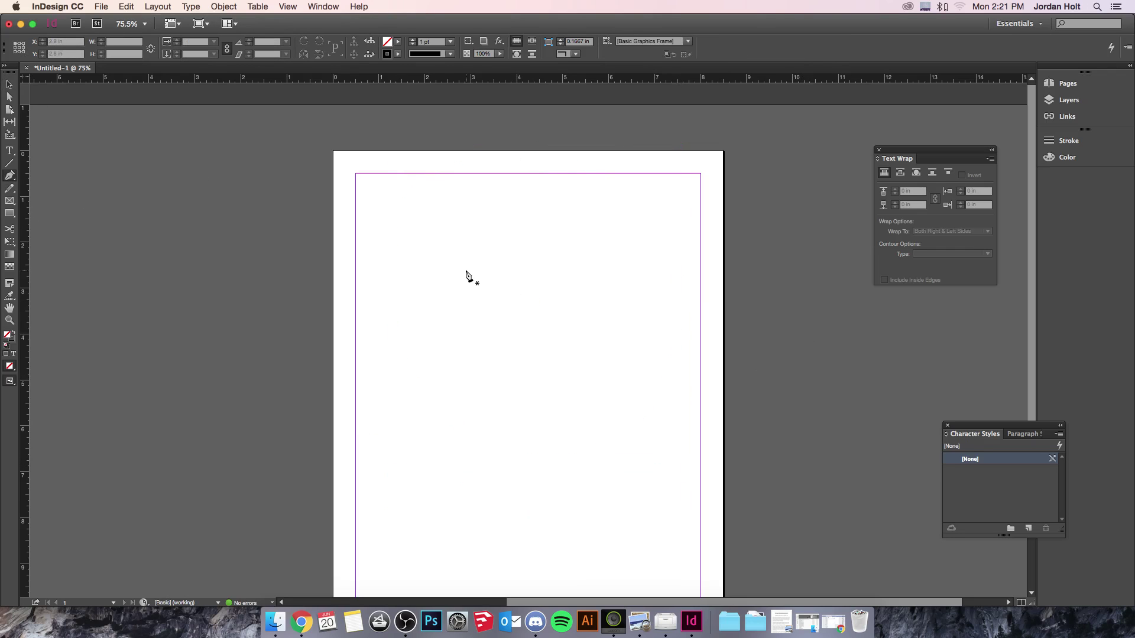
pyautogui.moveTo(467, 271); pyautogui.dragTo(646, 242)
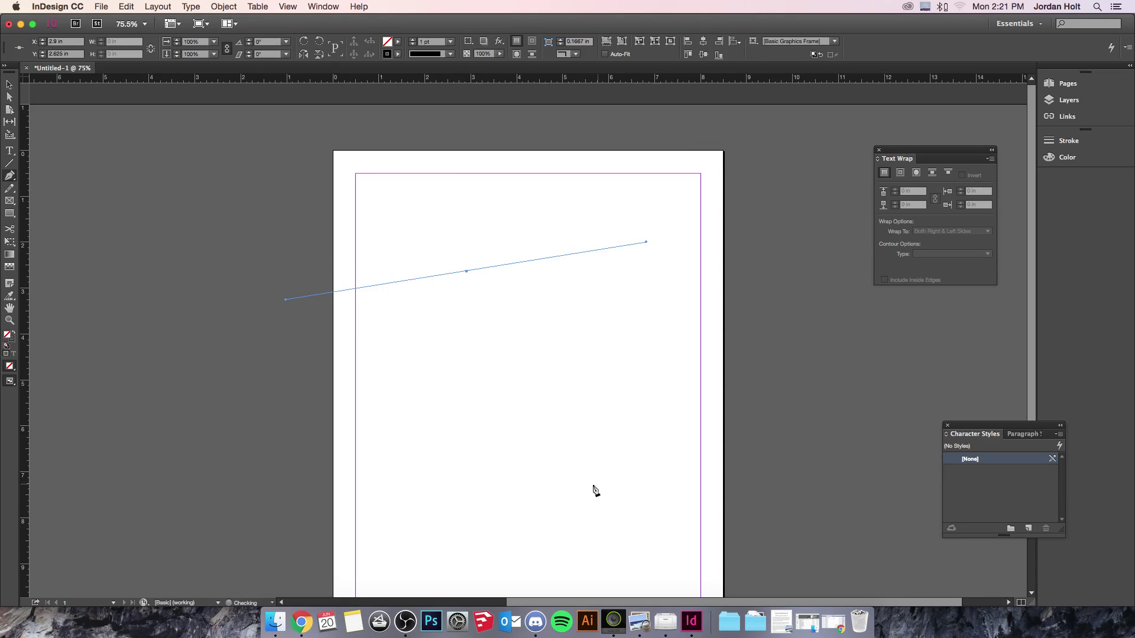
pyautogui.moveTo(587, 487); pyautogui.dragTo(526, 559)
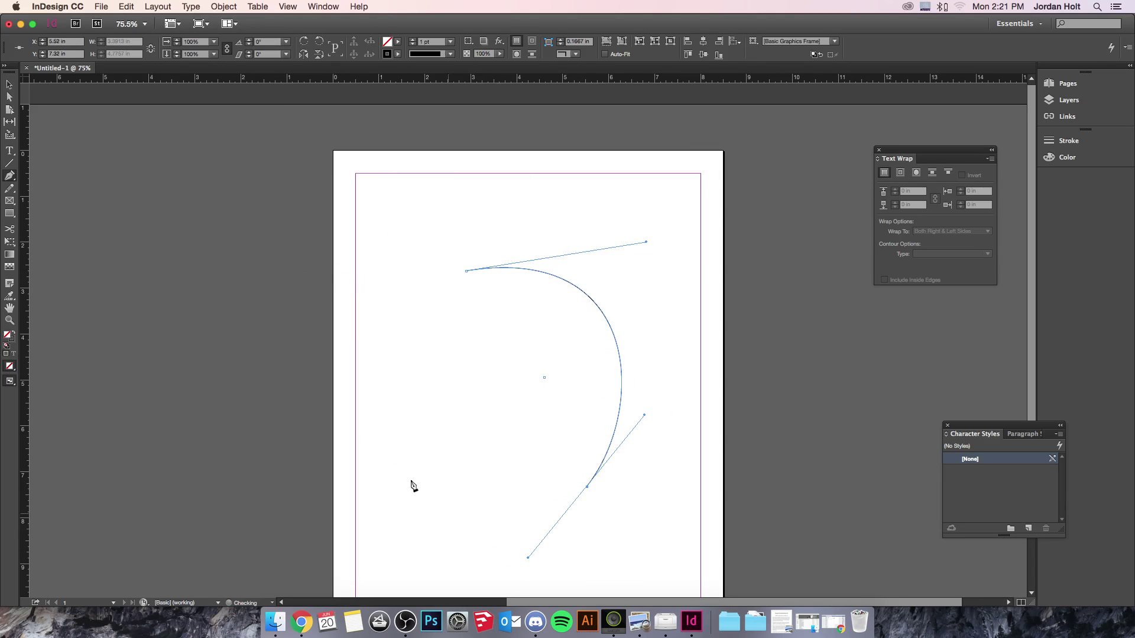
pyautogui.click(376, 287)
pyautogui.moveTo(395, 280); pyautogui.dragTo(591, 228)
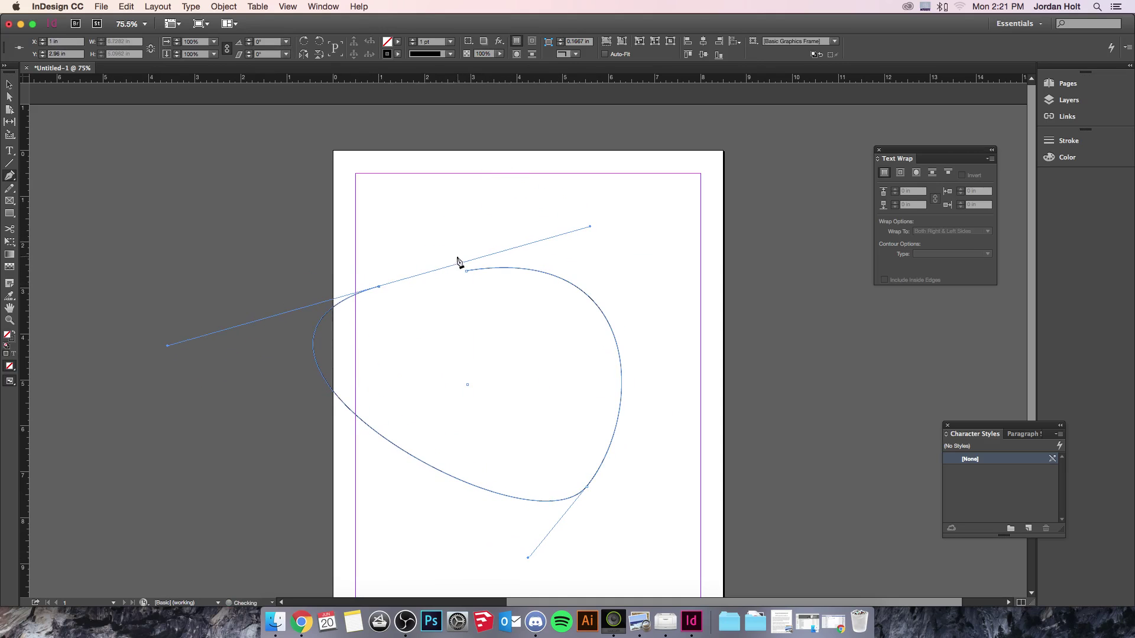
pyautogui.moveTo(467, 273); pyautogui.dragTo(682, 412)
# Select the looping curved path by its outline and delete it
pyautogui.press('v')
pyautogui.click(502, 258)
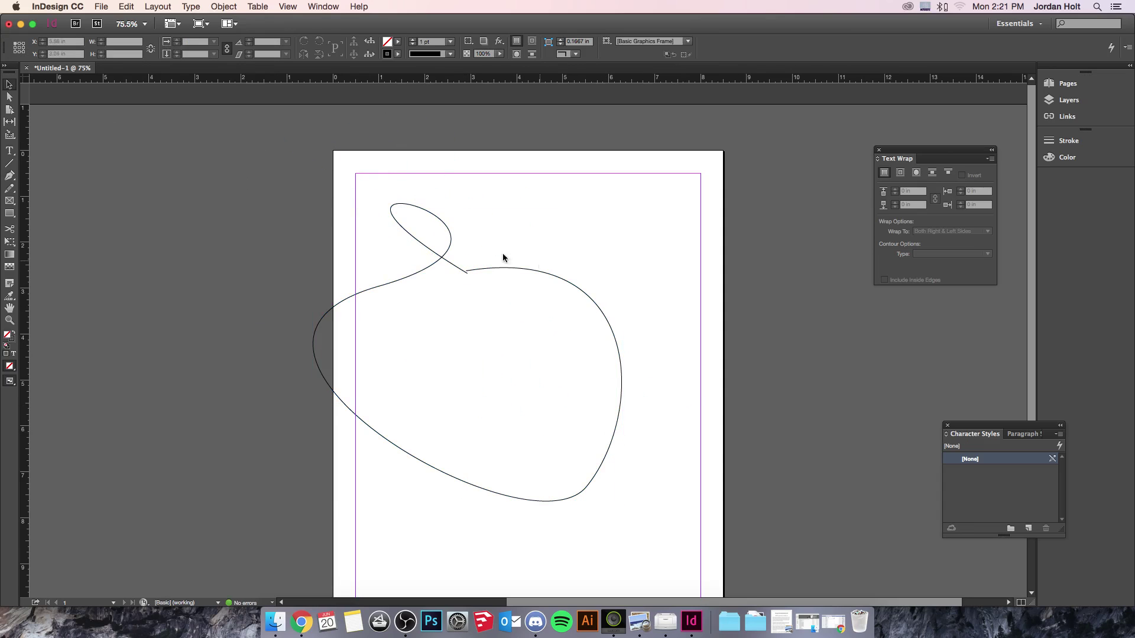
pyautogui.click(605, 397)
pyautogui.press('Delete')
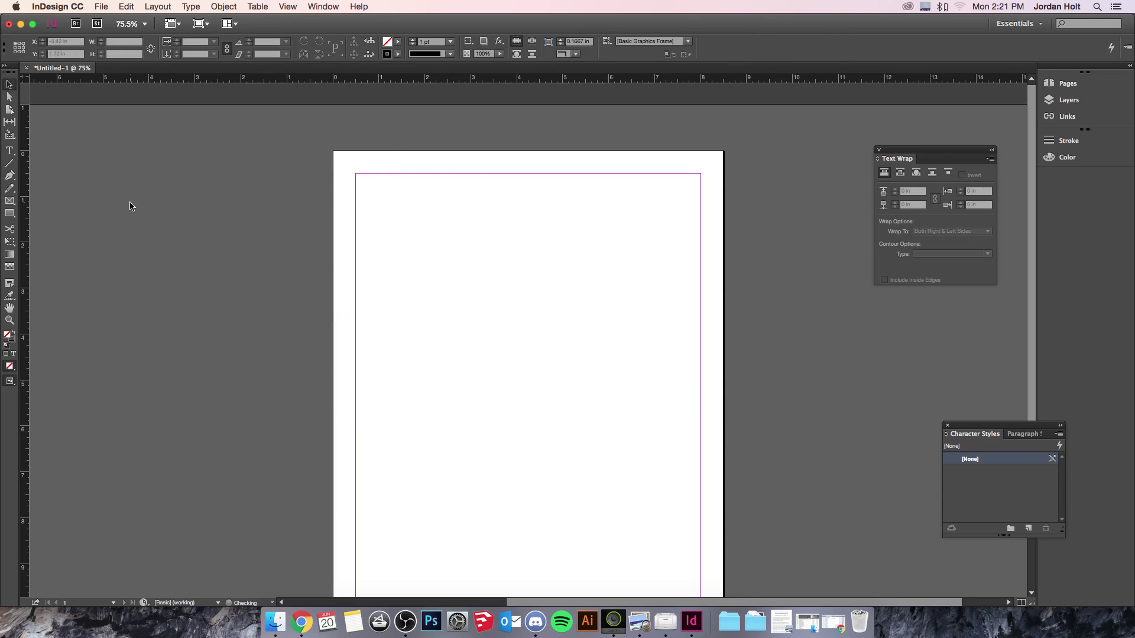
# Draw a Pen tool arc about 4.2 in wide and 1.6 in high near the page's top, and undo the trial segment after it
pyautogui.click(9, 175)
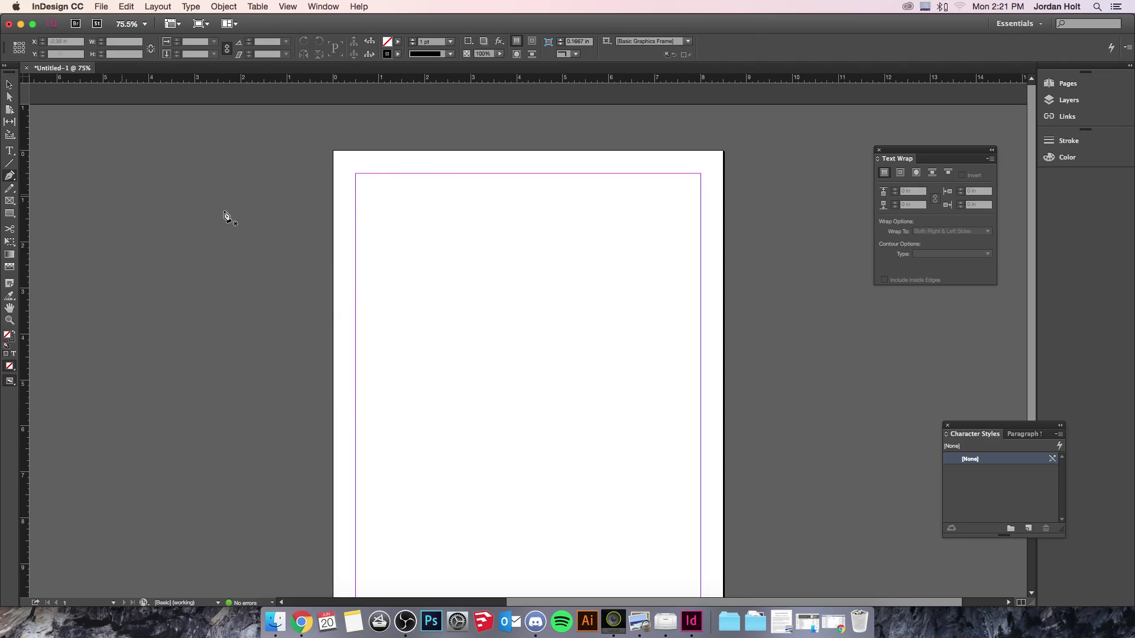
pyautogui.click(406, 288)
pyautogui.moveTo(599, 222); pyautogui.dragTo(711, 263)
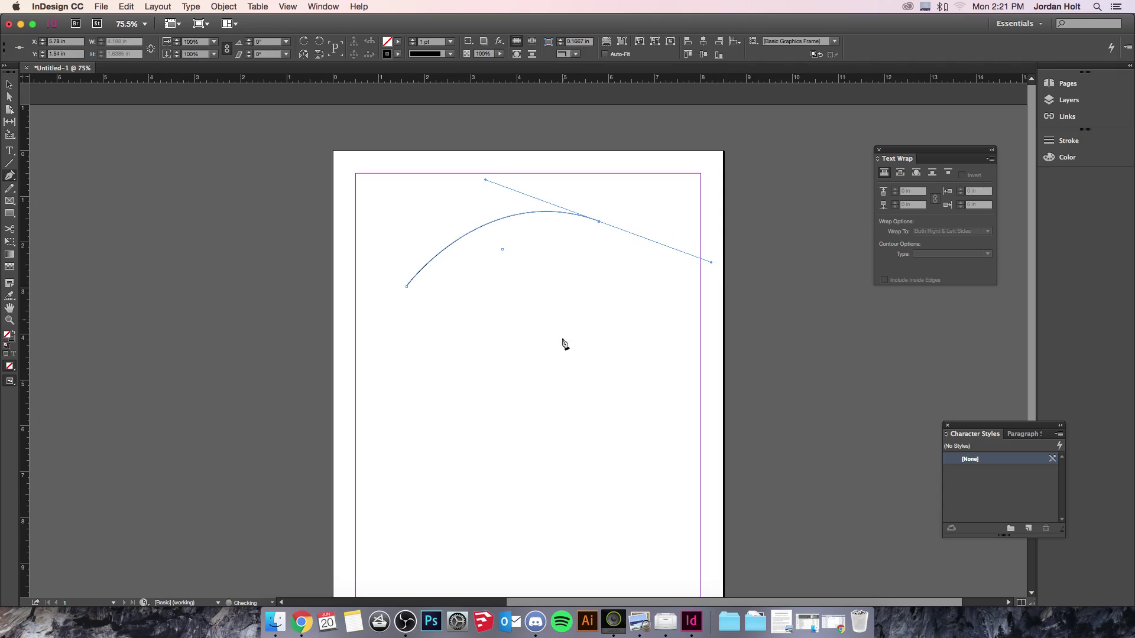
pyautogui.click(531, 435)
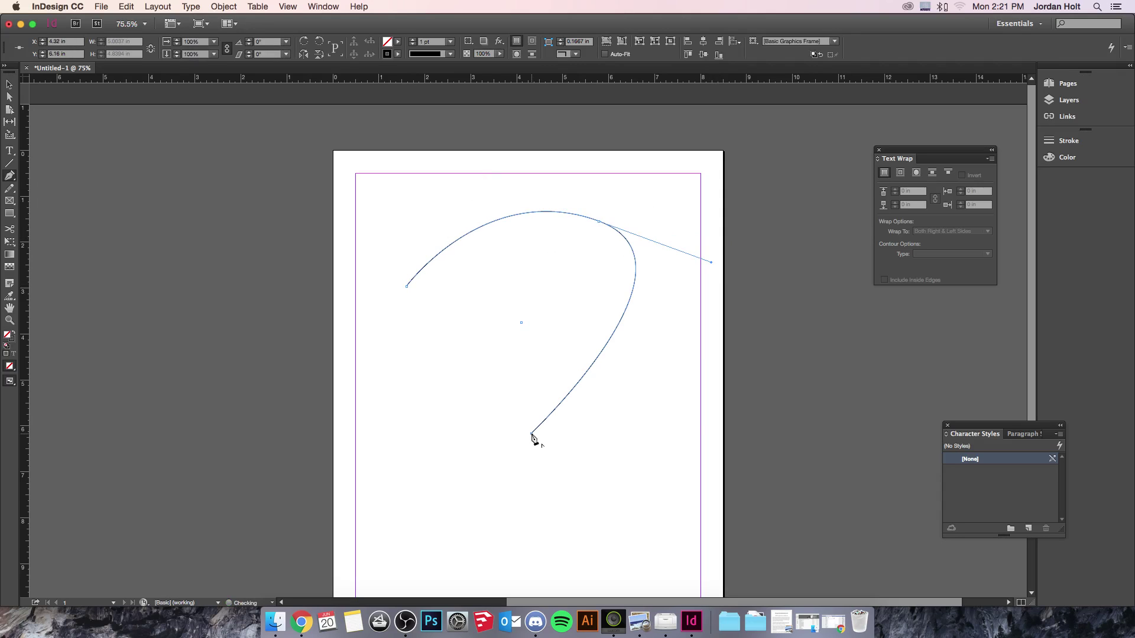
pyautogui.press('super+z')
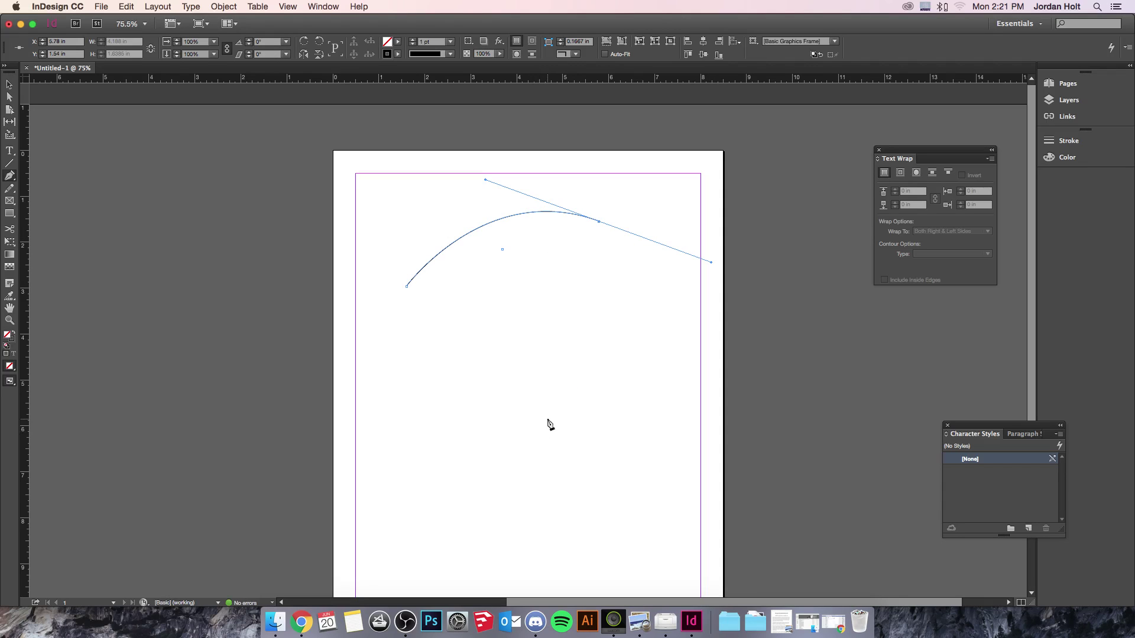
# Remove the arc end point's outgoing handle and close the path through eleven corner points, making a shape about 6.3 in wide and 7.5 in high
pyautogui.click(599, 223)
pyautogui.click(548, 389)
pyautogui.click(449, 442)
pyautogui.click(619, 500)
pyautogui.click(653, 404)
pyautogui.click(679, 467)
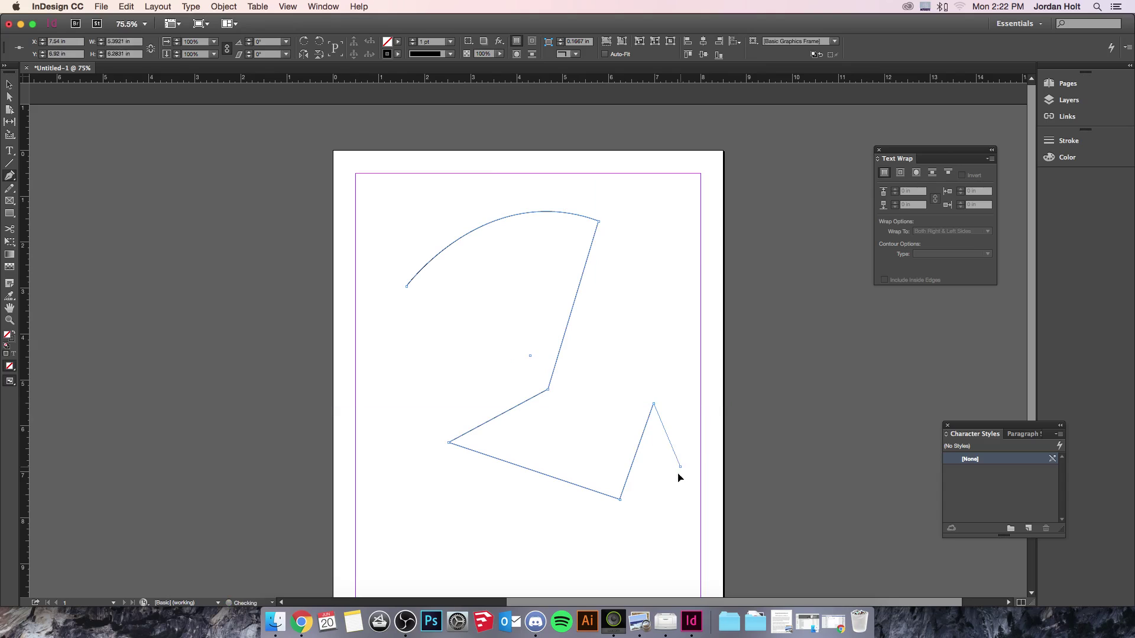
pyautogui.click(643, 529)
pyautogui.click(574, 554)
pyautogui.click(430, 518)
pyautogui.click(392, 454)
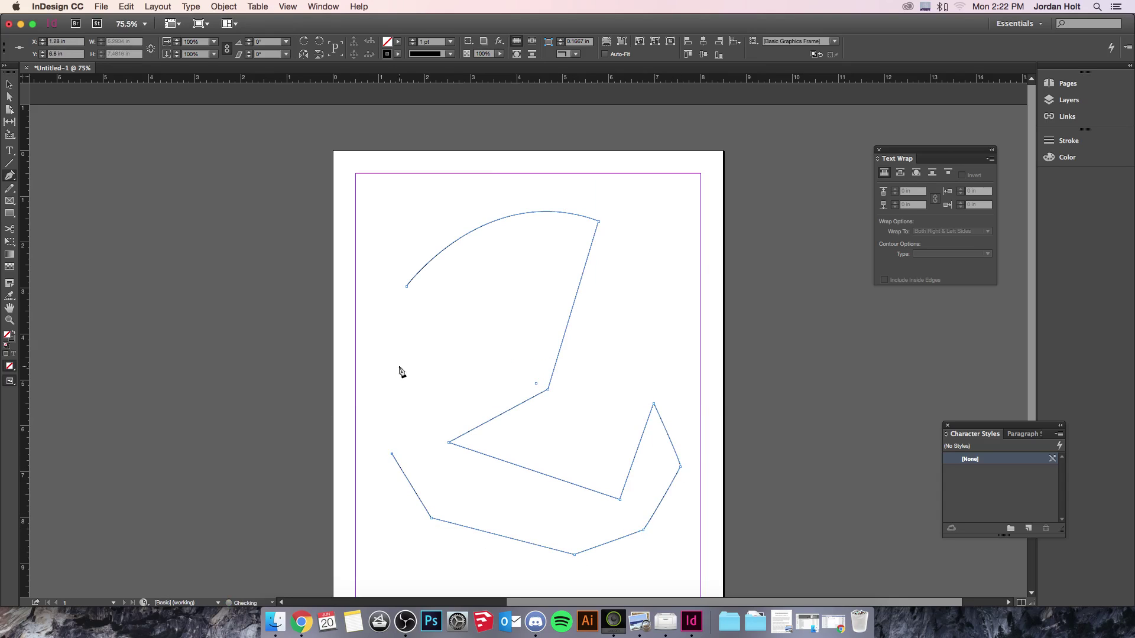
pyautogui.click(399, 366)
pyautogui.click(492, 308)
pyautogui.click(406, 287)
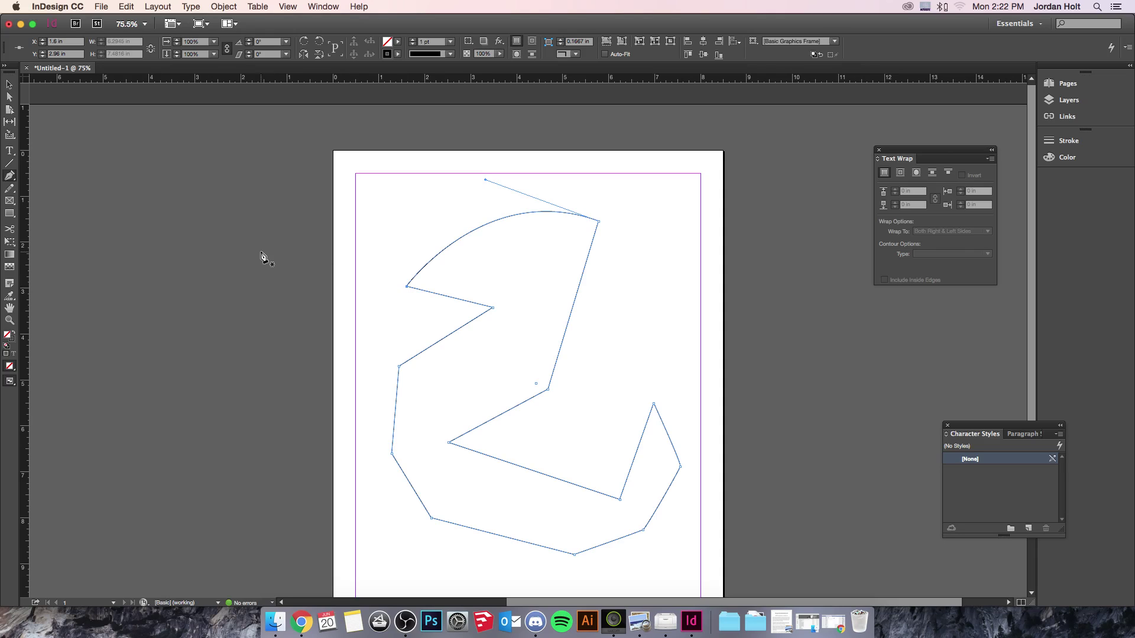
# Check the Pen tool's related tools and delete the closed shape made of an arc and corner points
pyautogui.click(10, 180)
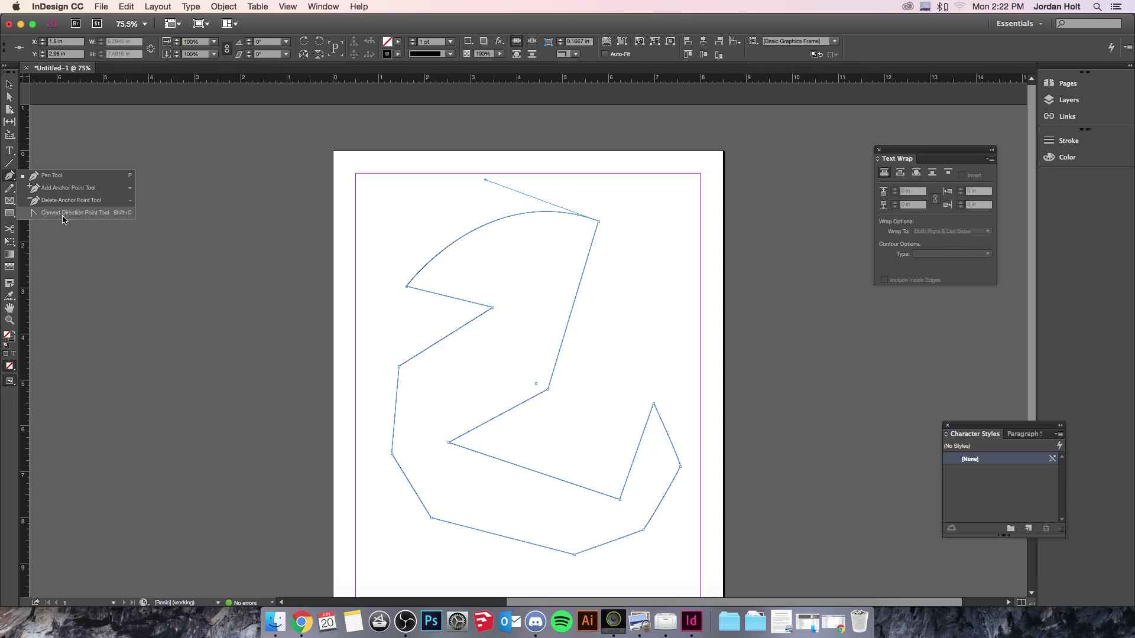
pyautogui.press('Escape')
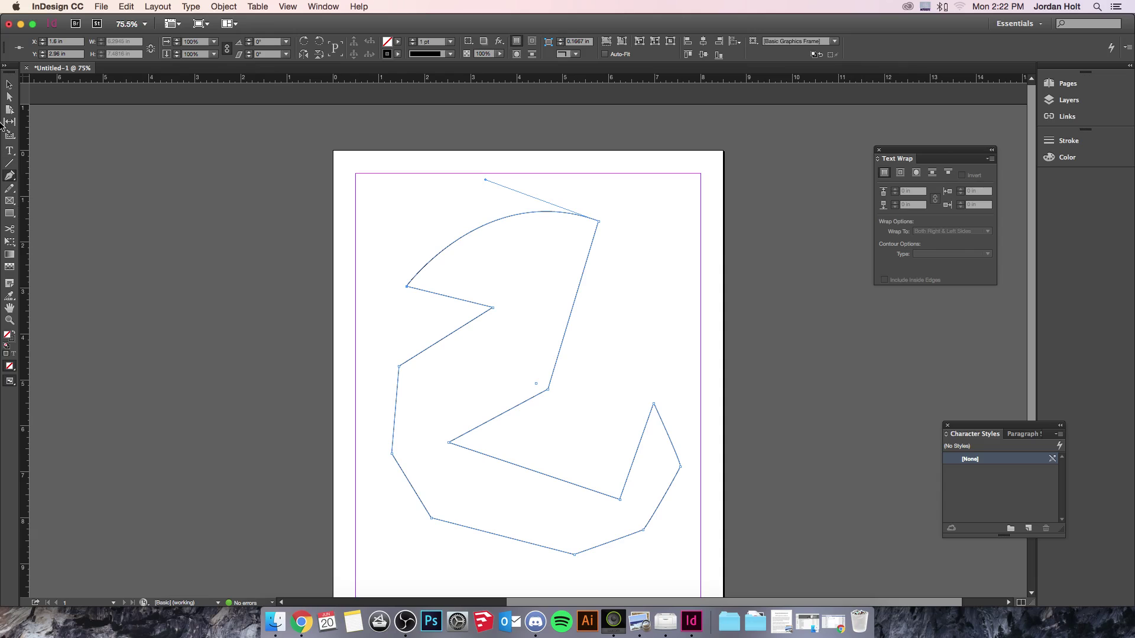
pyautogui.click(9, 85)
pyautogui.click(536, 320)
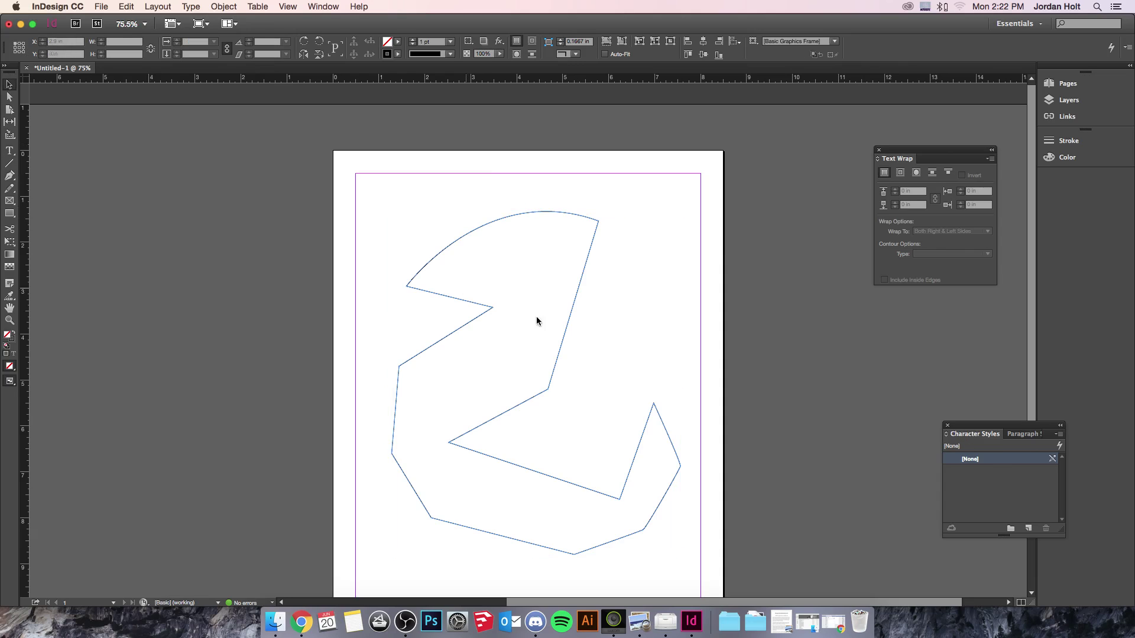
pyautogui.click(578, 291)
pyautogui.press('Delete')
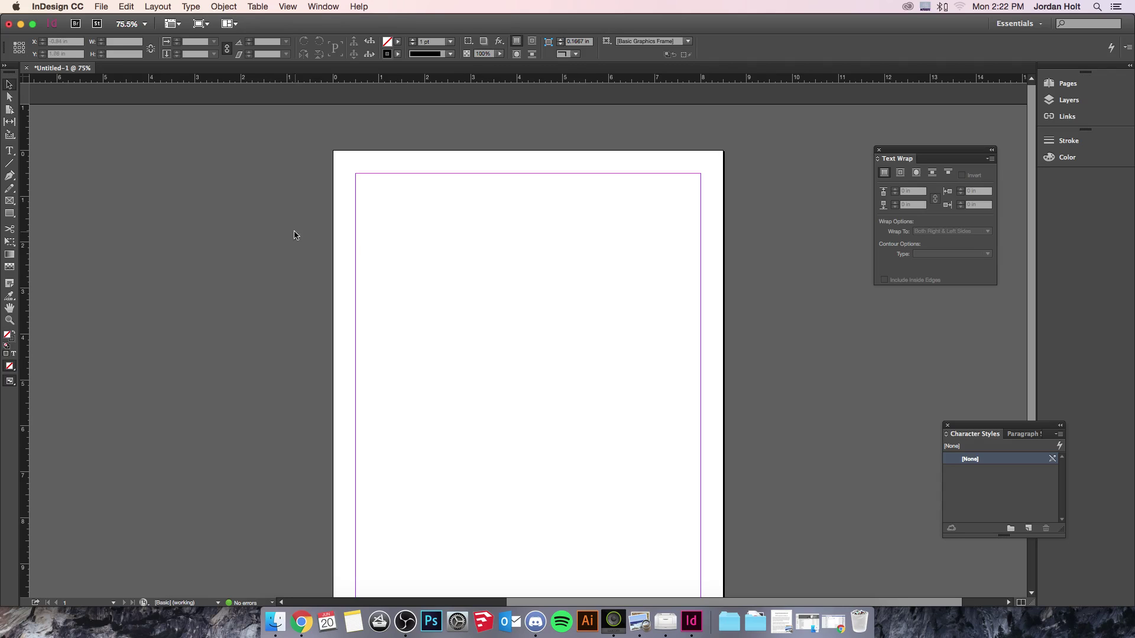
# Place a vertical ruler guide at X 4.06 in near the page's middle and deselect it
pyautogui.moveTo(24, 216); pyautogui.dragTo(518, 222)
pyautogui.moveTo(628, 299); pyautogui.dragTo(618, 243)
pyautogui.click(10, 175)
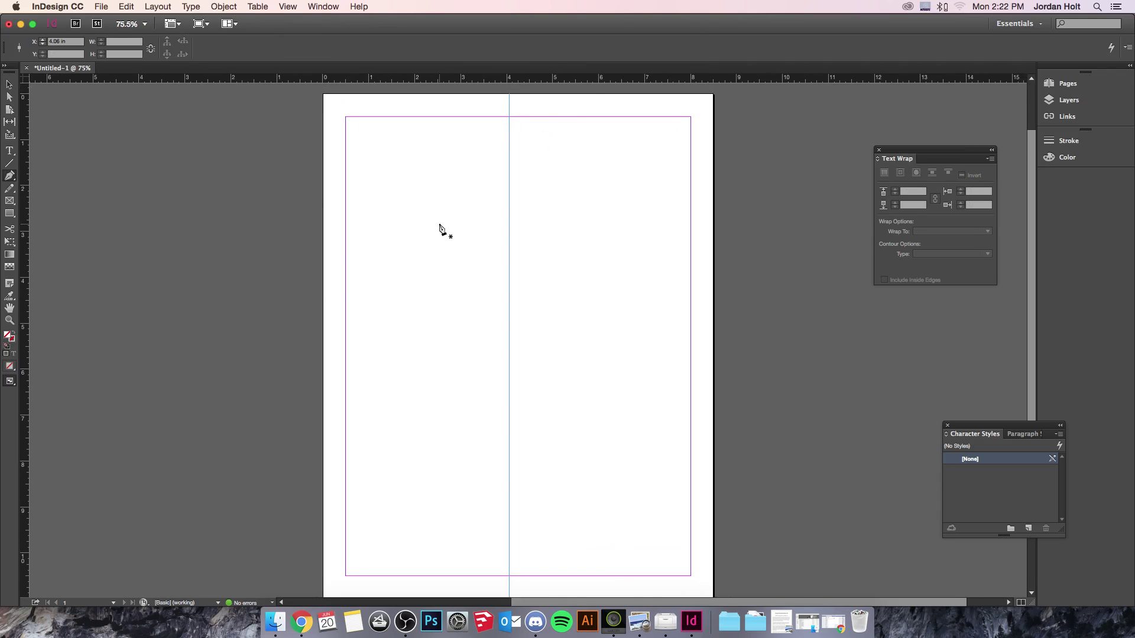
pyautogui.click(10, 84)
pyautogui.click(59, 123)
# Start a Pen tool path on the guide at Y 2.2 in with a horizontal segment 0.4 in long towards the left
pyautogui.click(10, 176)
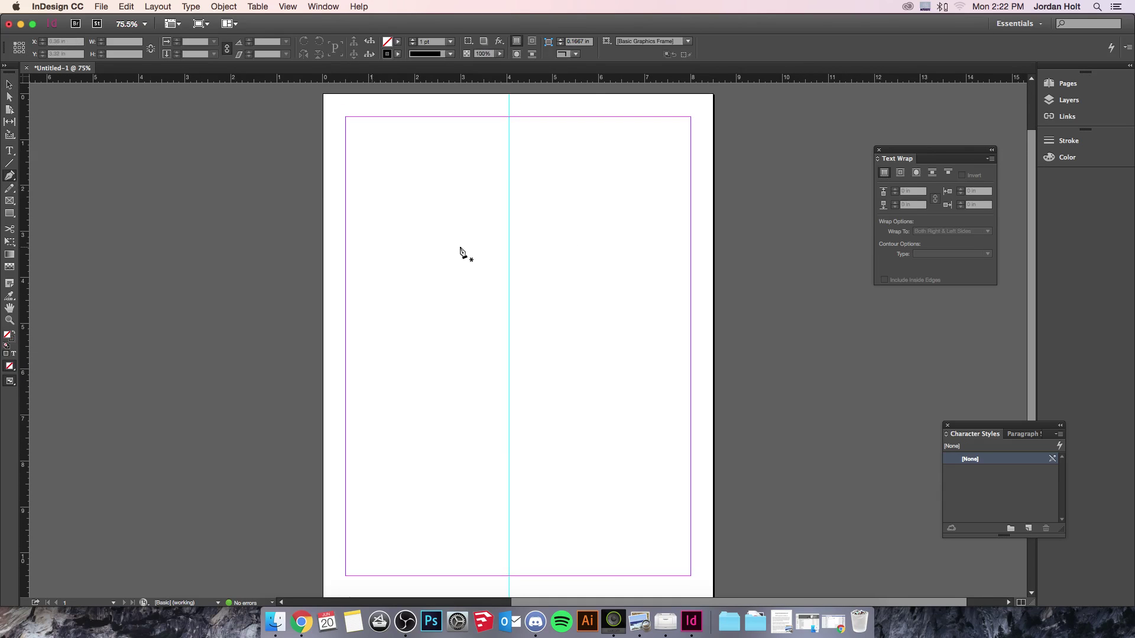
pyautogui.click(509, 195)
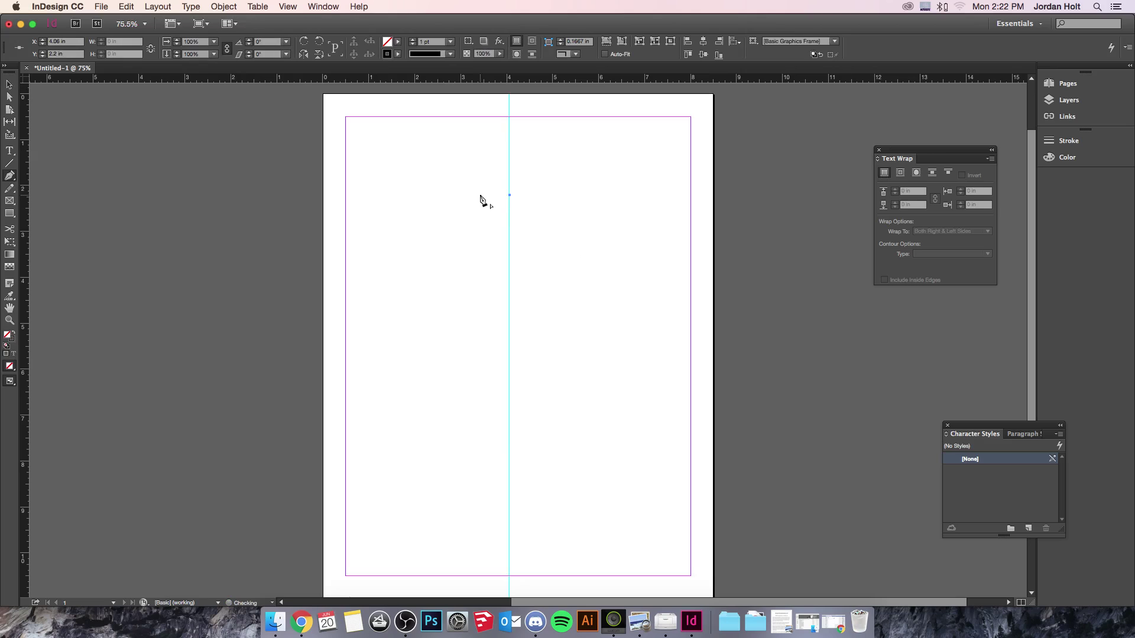
pyautogui.click(491, 195)
pyautogui.click(471, 229)
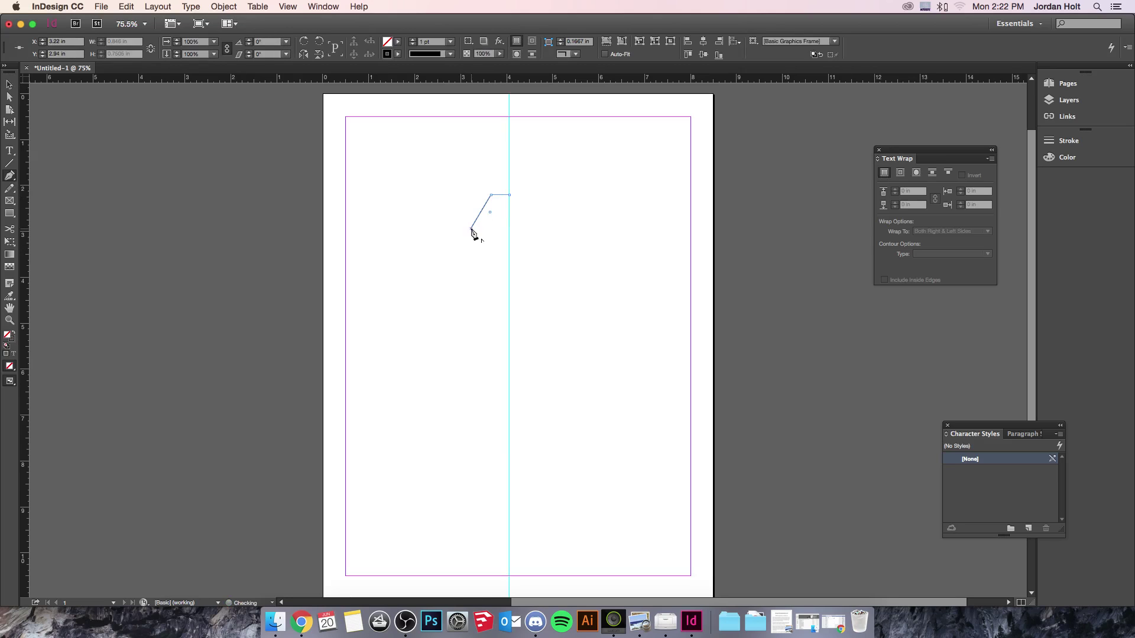
pyautogui.click(471, 398)
pyautogui.press('super+z')
pyautogui.press('super+z')
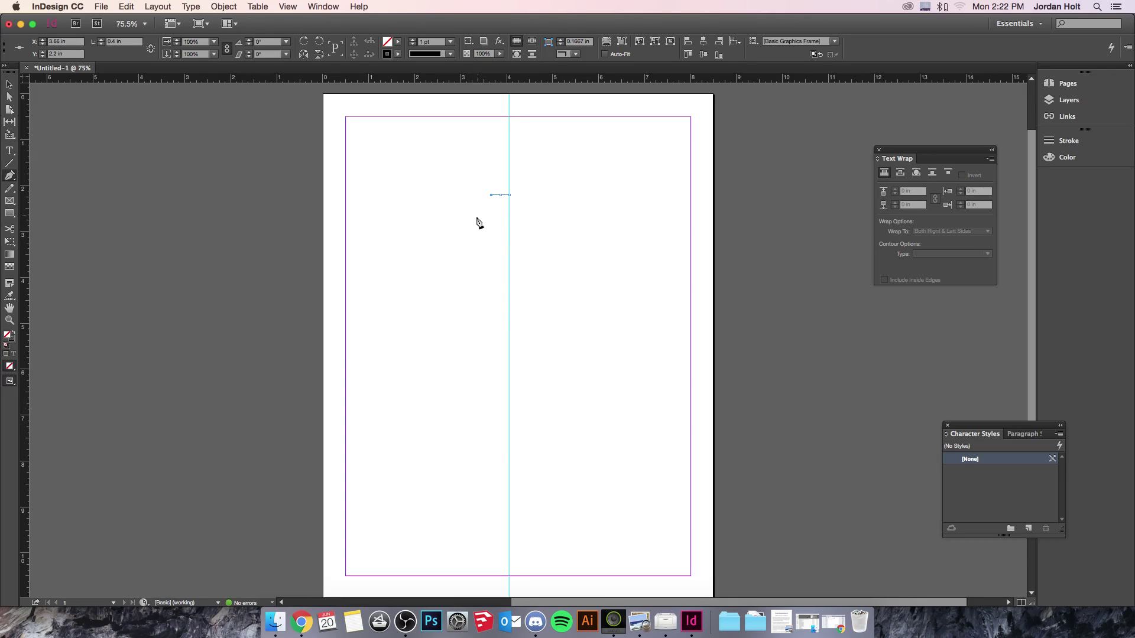
# Continue the path with corner points and close it along the guide as a half fuselage about 0.72 in wide and 5.32 in high
pyautogui.click(476, 221)
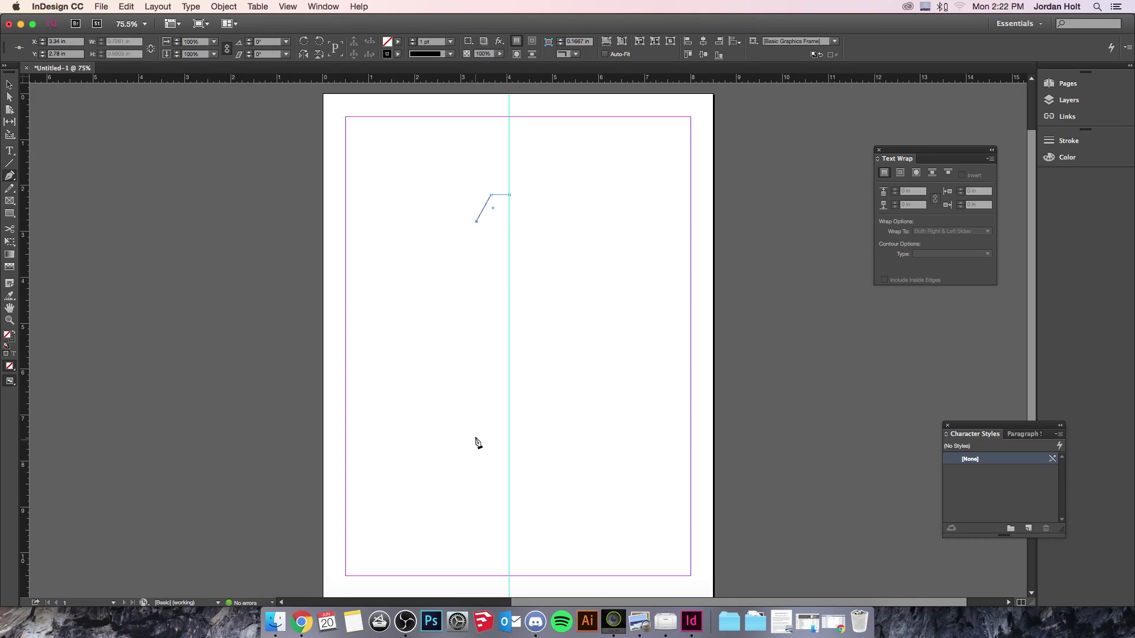
pyautogui.click(476, 412)
pyautogui.click(500, 439)
pyautogui.click(509, 439)
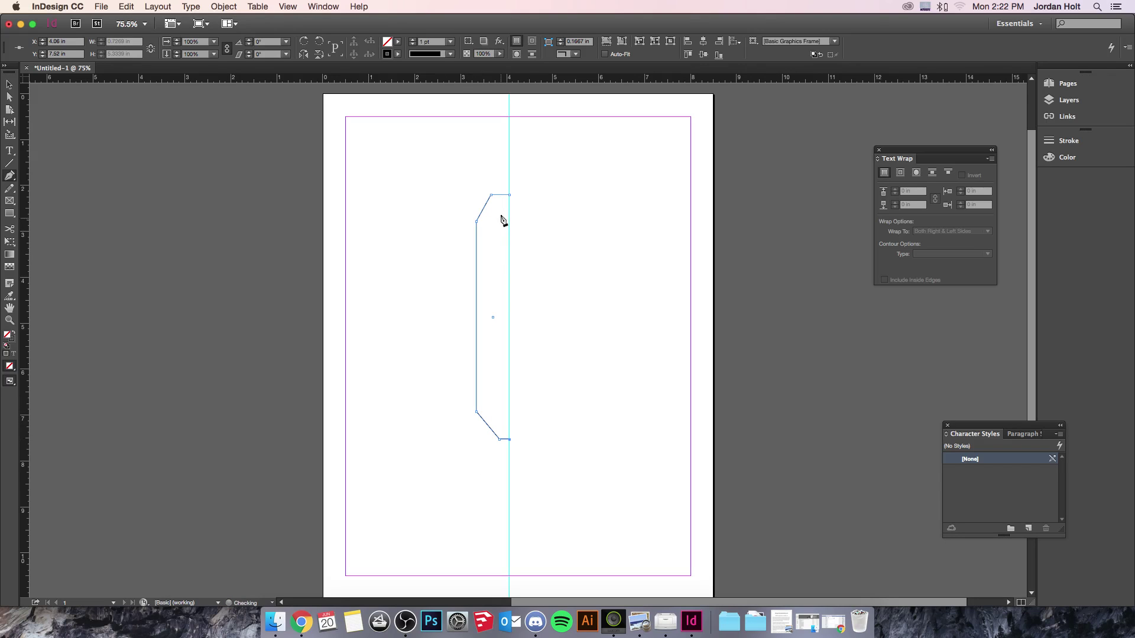
pyautogui.click(510, 195)
# Fill the half fuselage with C=100 M=0 Y=0 K=0, set its stroke to None and deselect it
pyautogui.click(11, 85)
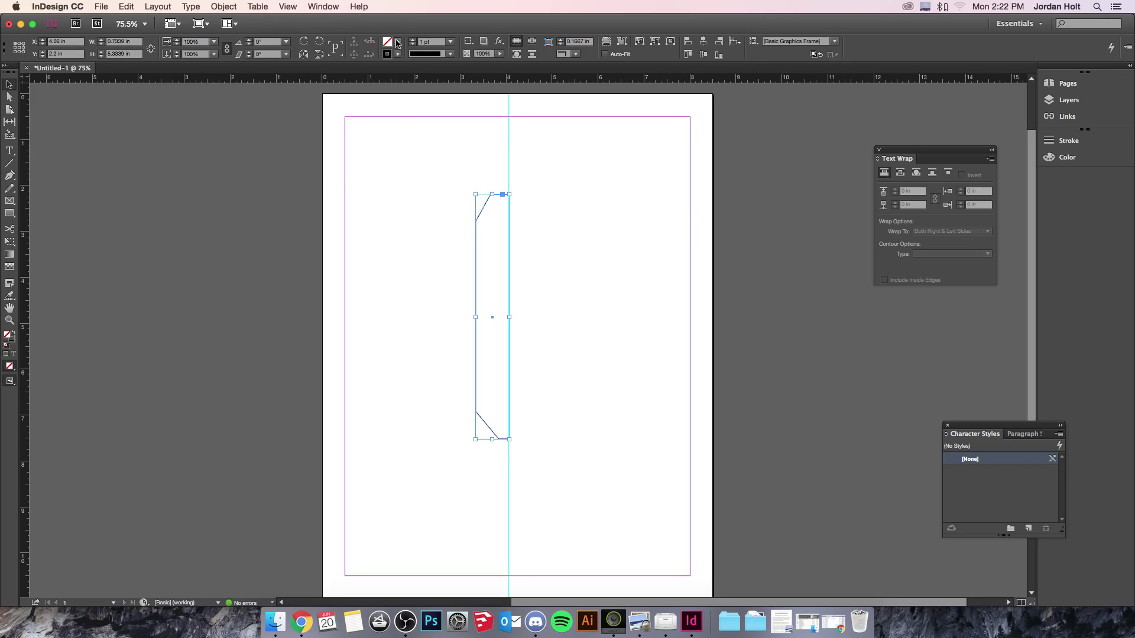
pyautogui.click(397, 43)
pyautogui.click(345, 116)
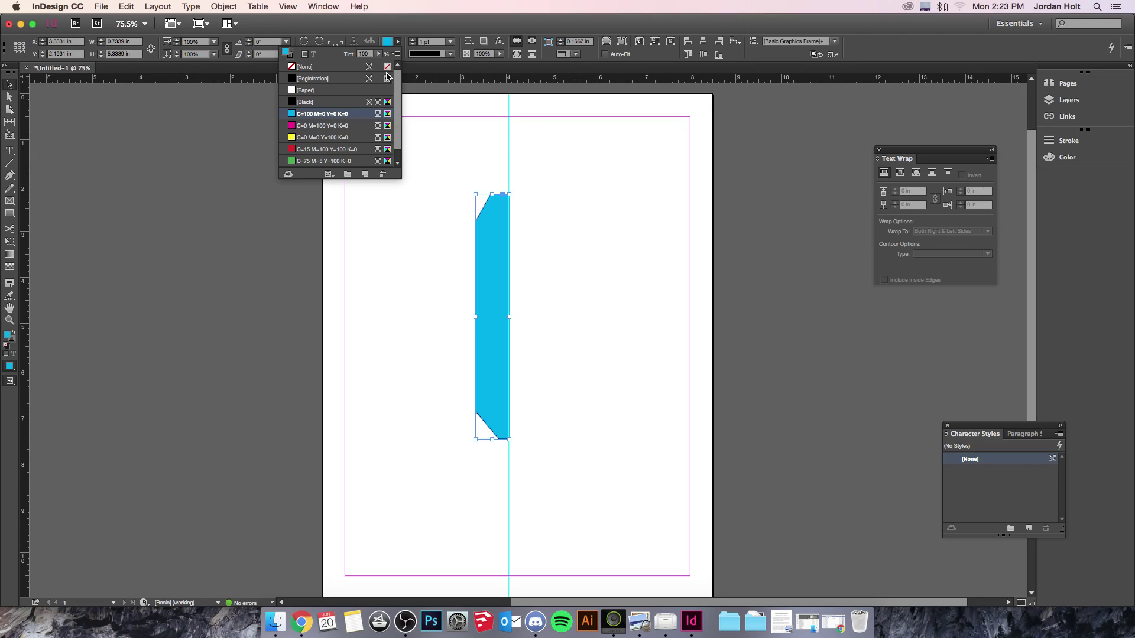
pyautogui.click(457, 136)
pyautogui.click(492, 234)
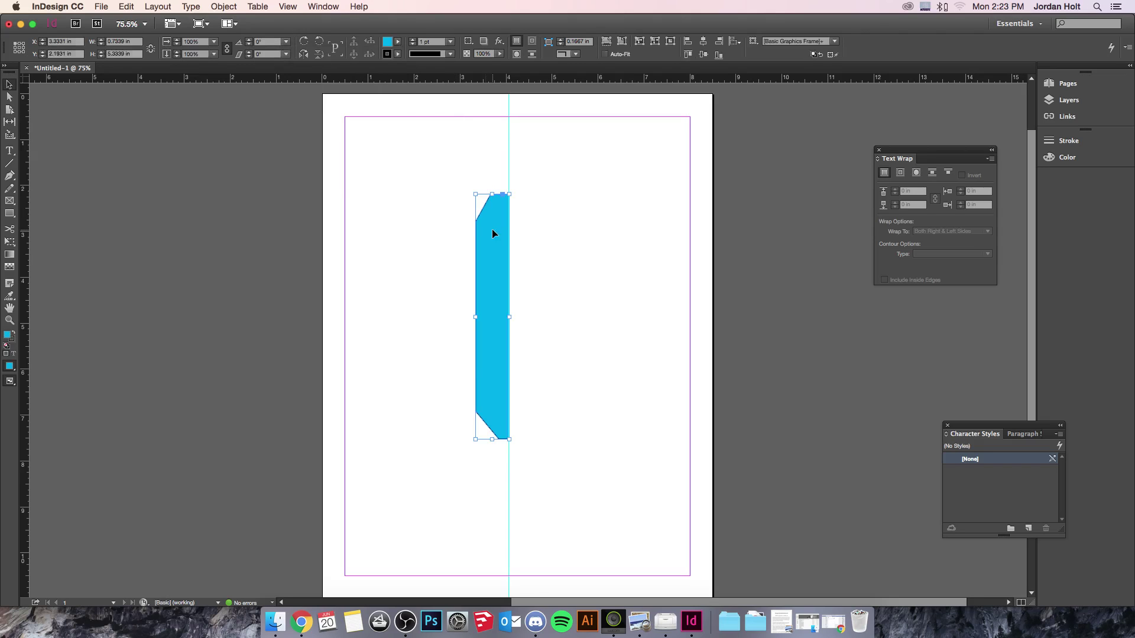
pyautogui.click(398, 54)
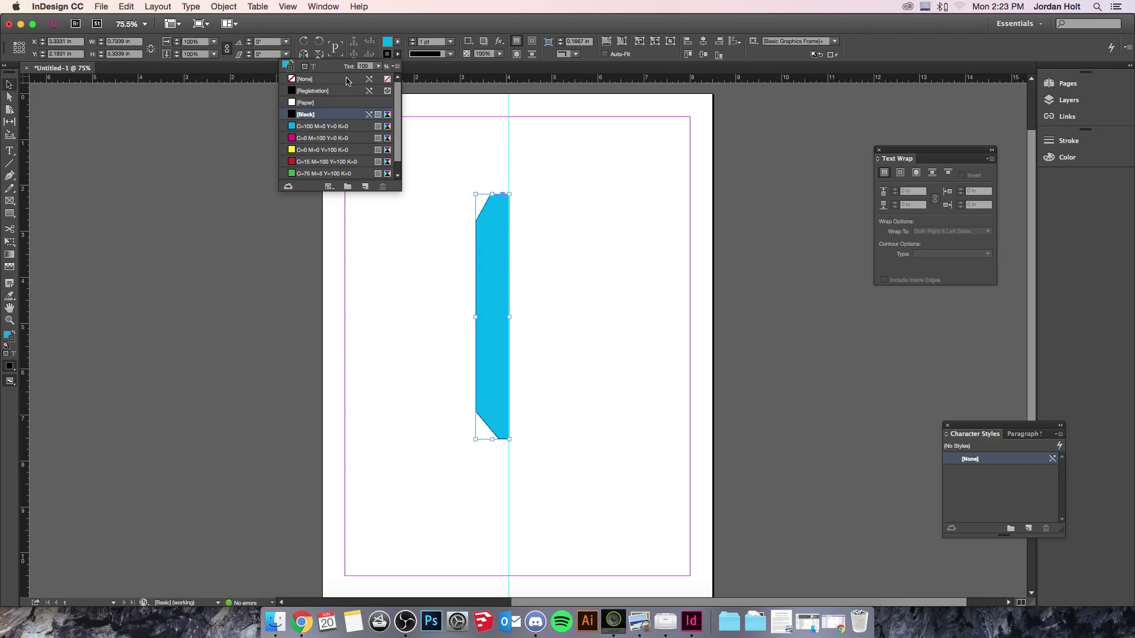
pyautogui.click(336, 80)
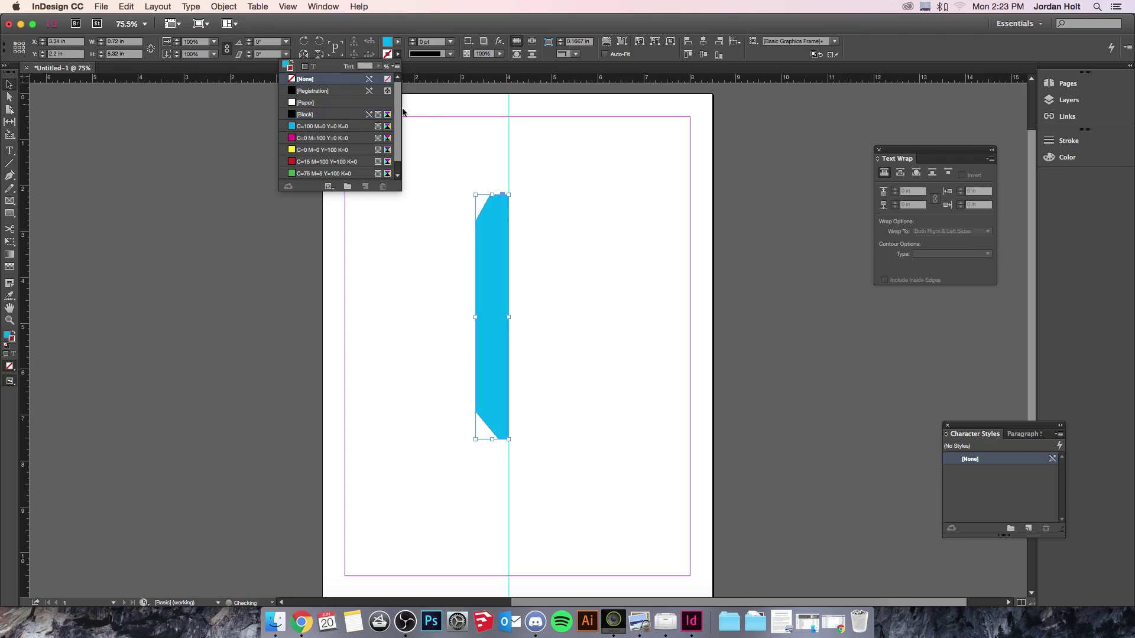
pyautogui.click(833, 226)
pyautogui.click(444, 232)
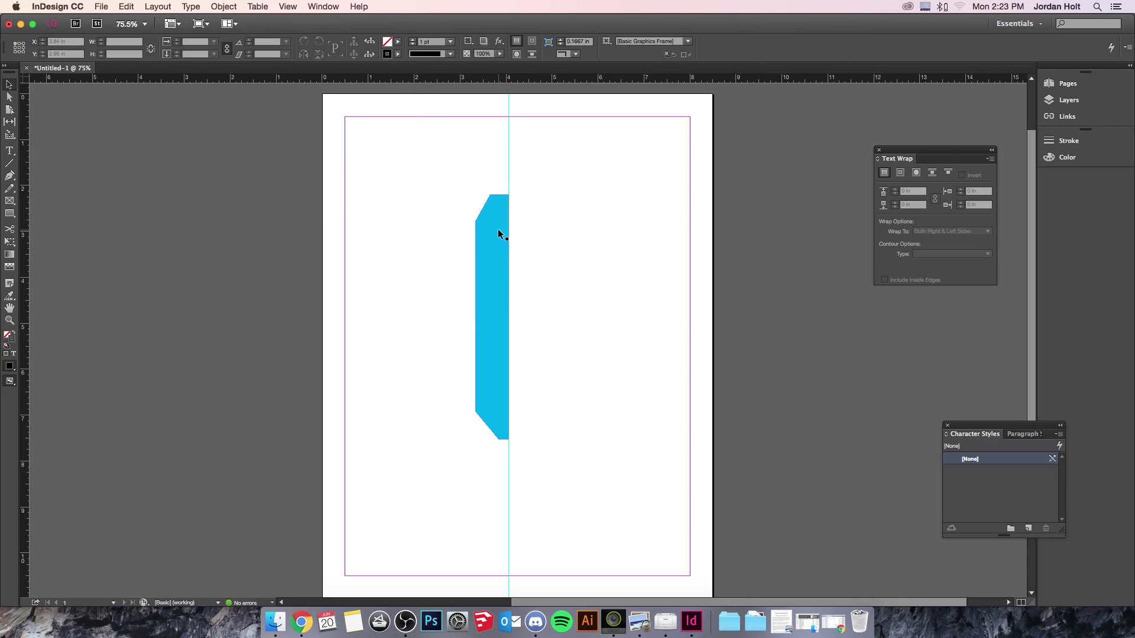
# Start a Pen tool path inside the half fuselage at X 3.52 in, Y 3.9 in
pyautogui.click(10, 175)
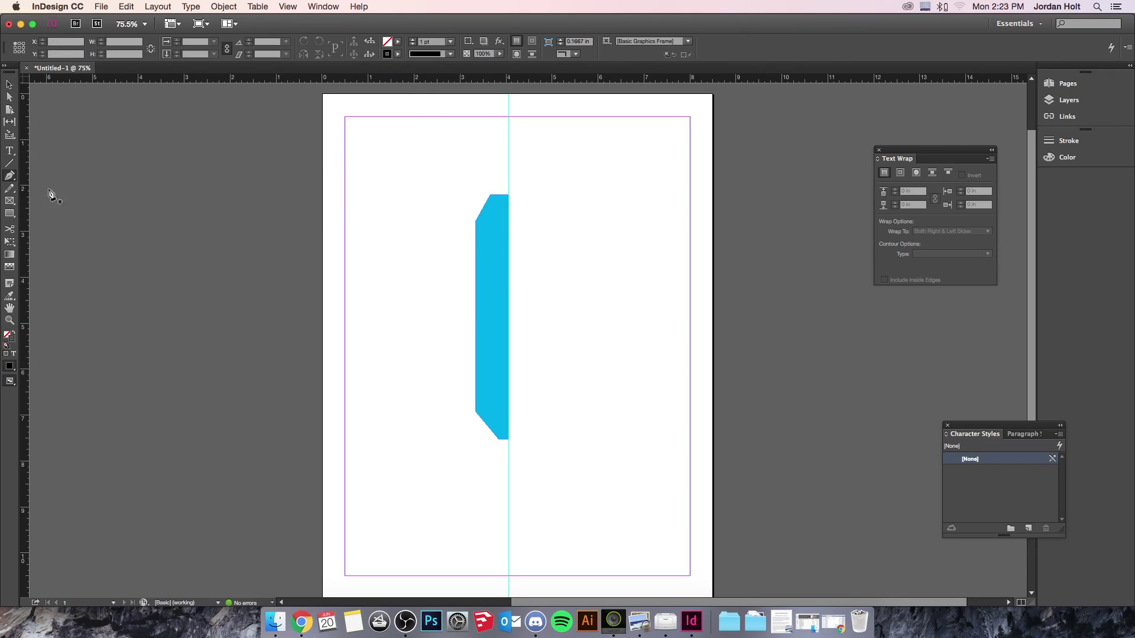
pyautogui.click(483, 271)
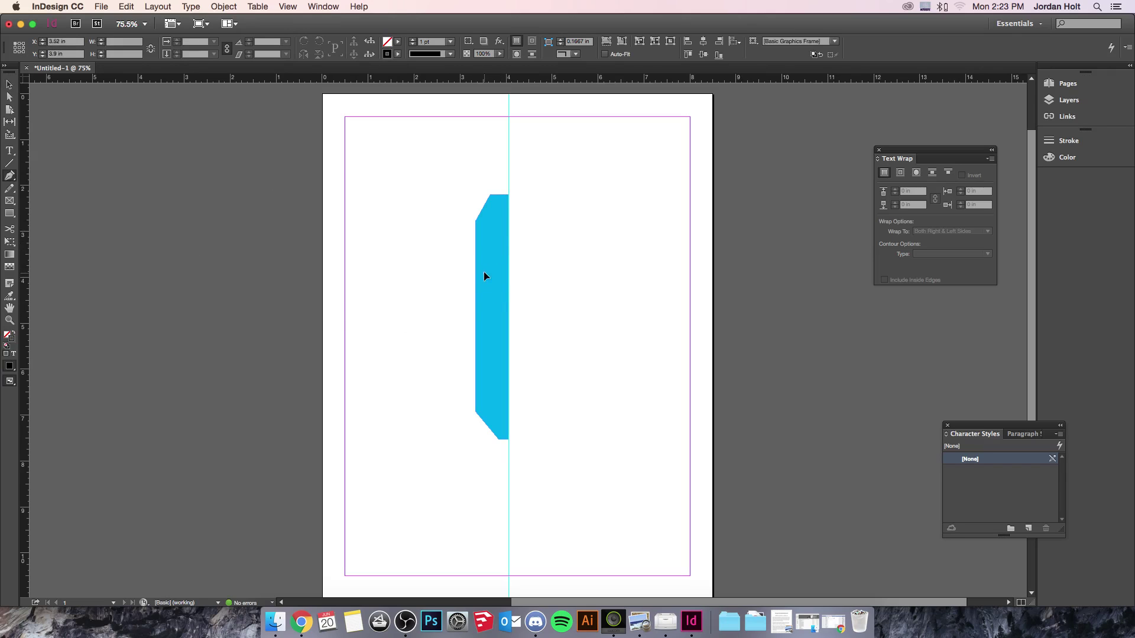
pyautogui.moveTo(368, 303); pyautogui.dragTo(318, 332)
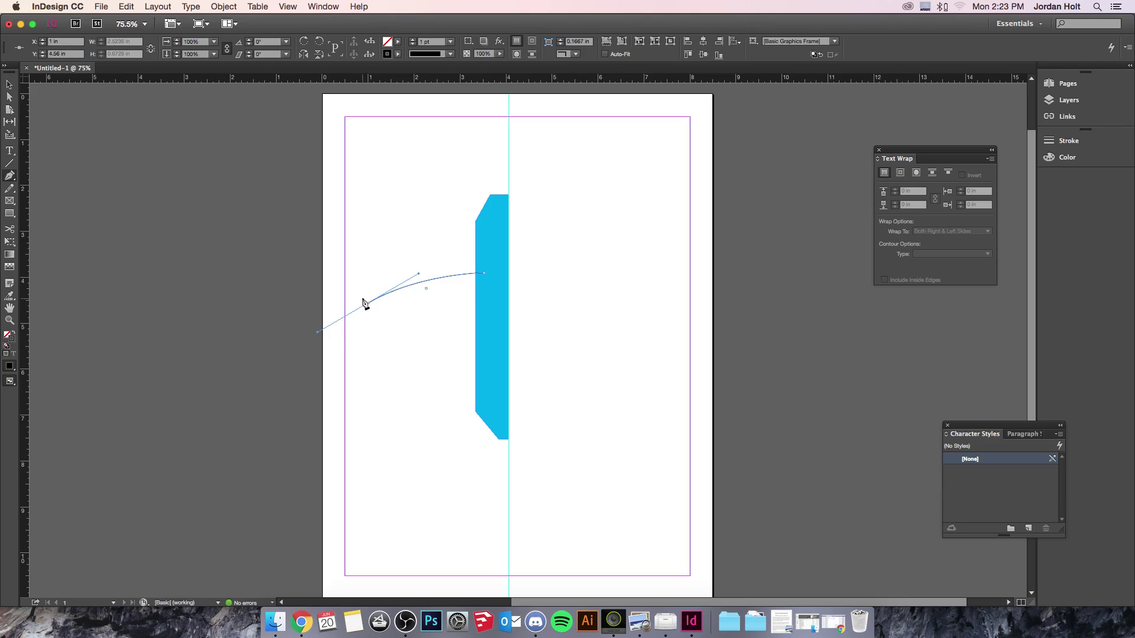
pyautogui.press('super+z')
pyautogui.press('super+z')
# Curve the path out to the left margin, remove the outgoing handle and close it through corner points as a wing about 3.02 by 2.35 in
pyautogui.moveTo(346, 310); pyautogui.dragTo(298, 347)
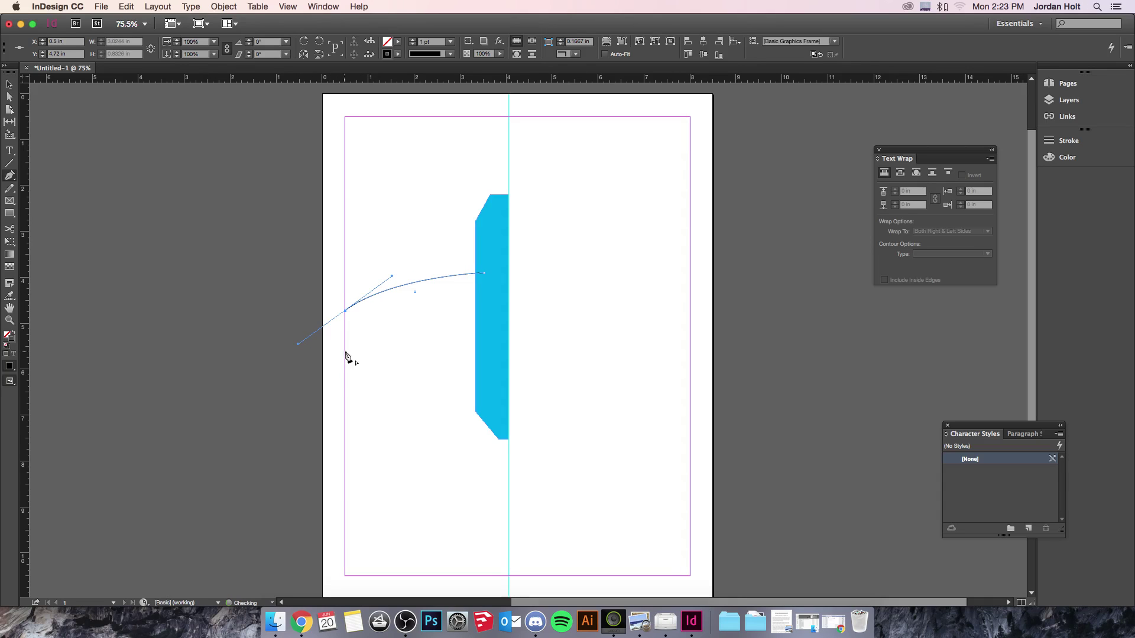
pyautogui.click(347, 311)
pyautogui.click(346, 330)
pyautogui.click(403, 347)
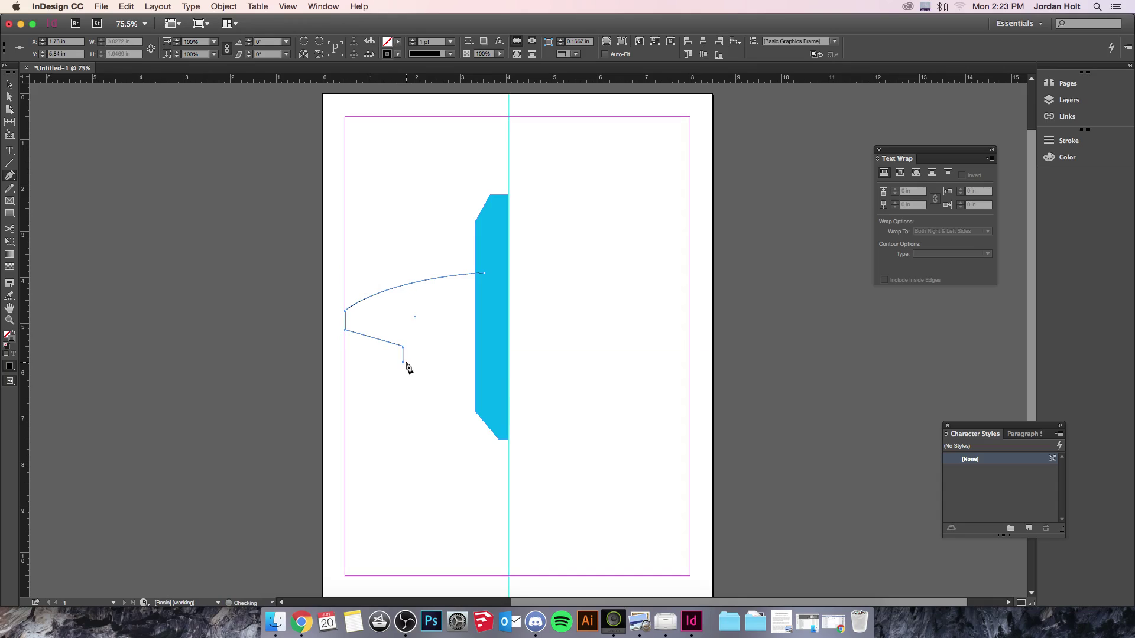
pyautogui.click(483, 380)
pyautogui.click(484, 273)
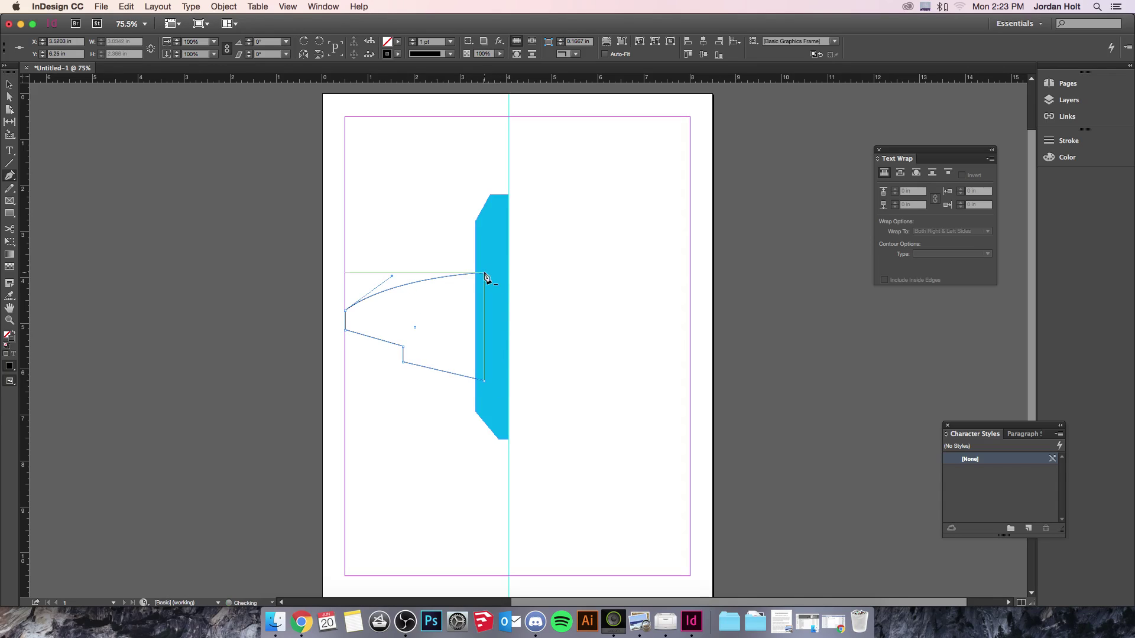
# Set the wing's stroke to None, fill it with C=100 M=0 Y=0 K=0 and deselect it
pyautogui.click(9, 84)
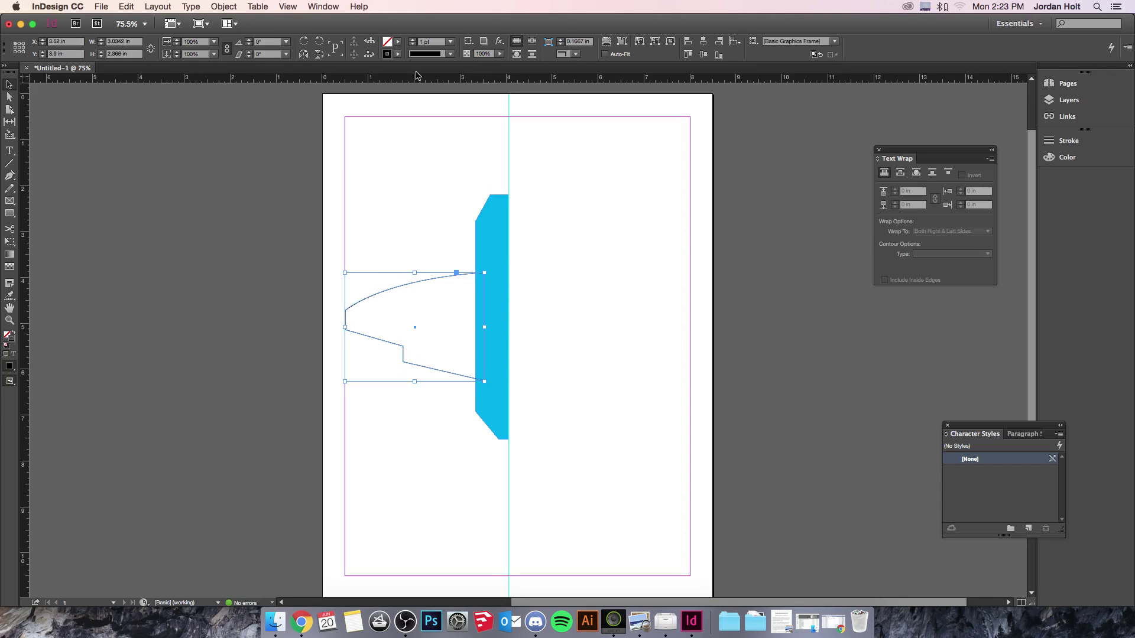
pyautogui.click(397, 54)
pyautogui.click(353, 73)
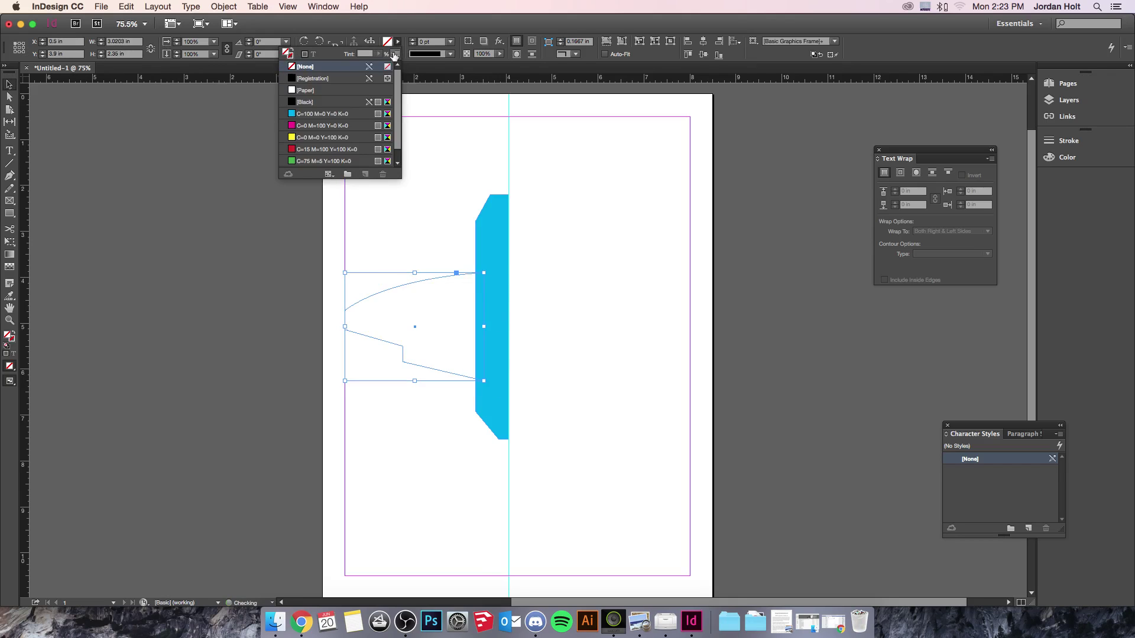
pyautogui.click(319, 114)
pyautogui.click(3, 86)
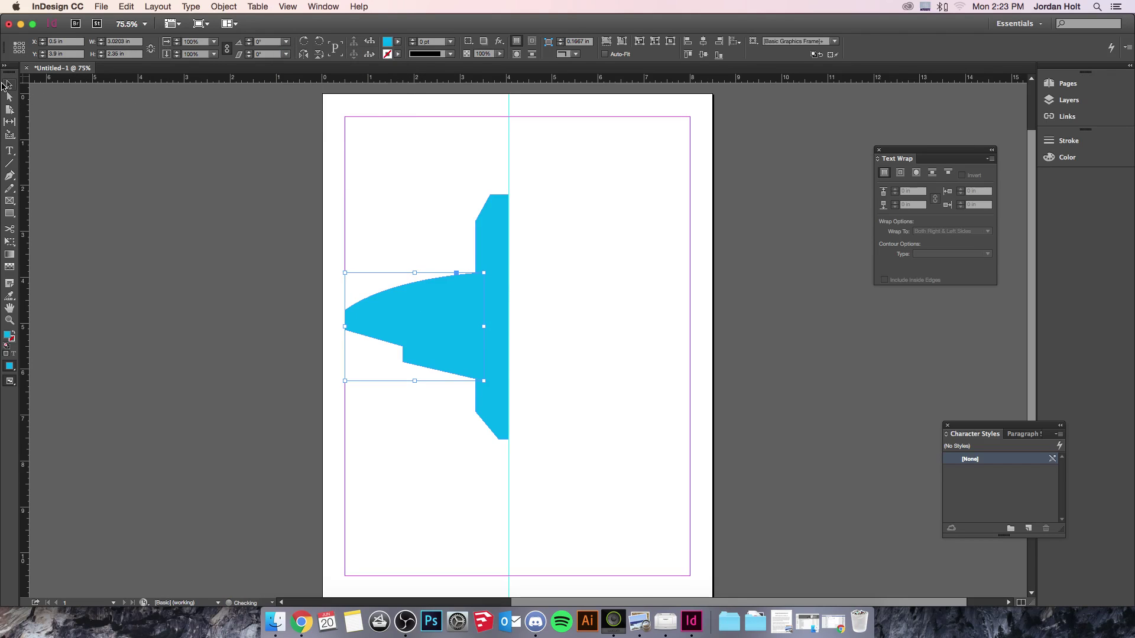
pyautogui.click(266, 223)
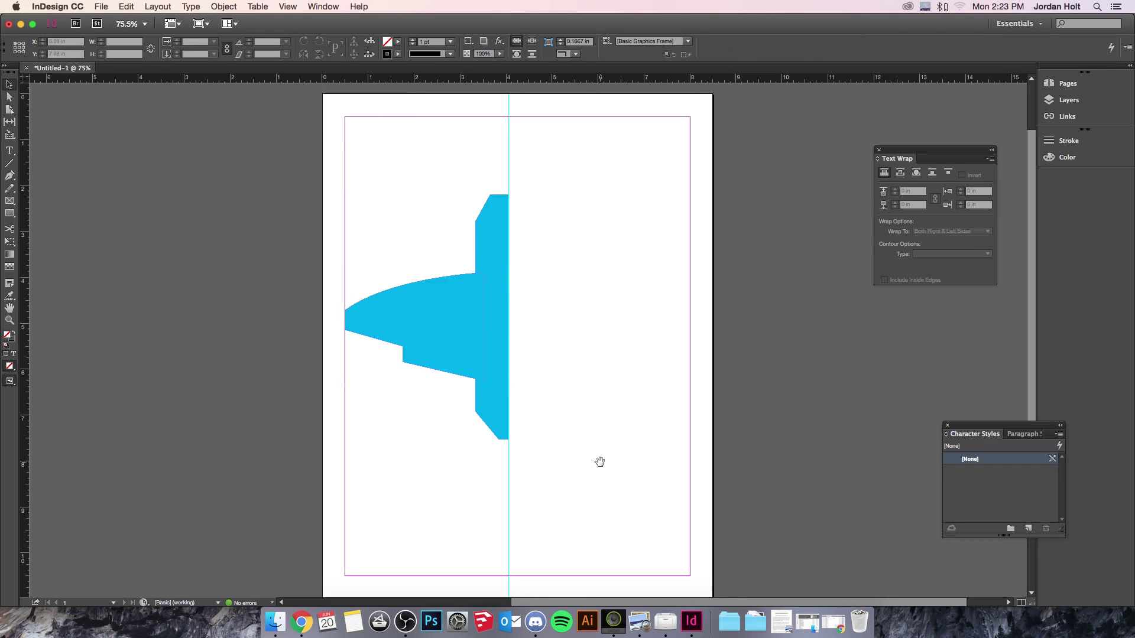
# Draw a closed straight-edged Pen tool tail section overlapping the fuselage's lower end along the guide, about 1.5 in wide and 2.4 in high
pyautogui.moveTo(598, 419); pyautogui.dragTo(600, 351)
pyautogui.click(10, 176)
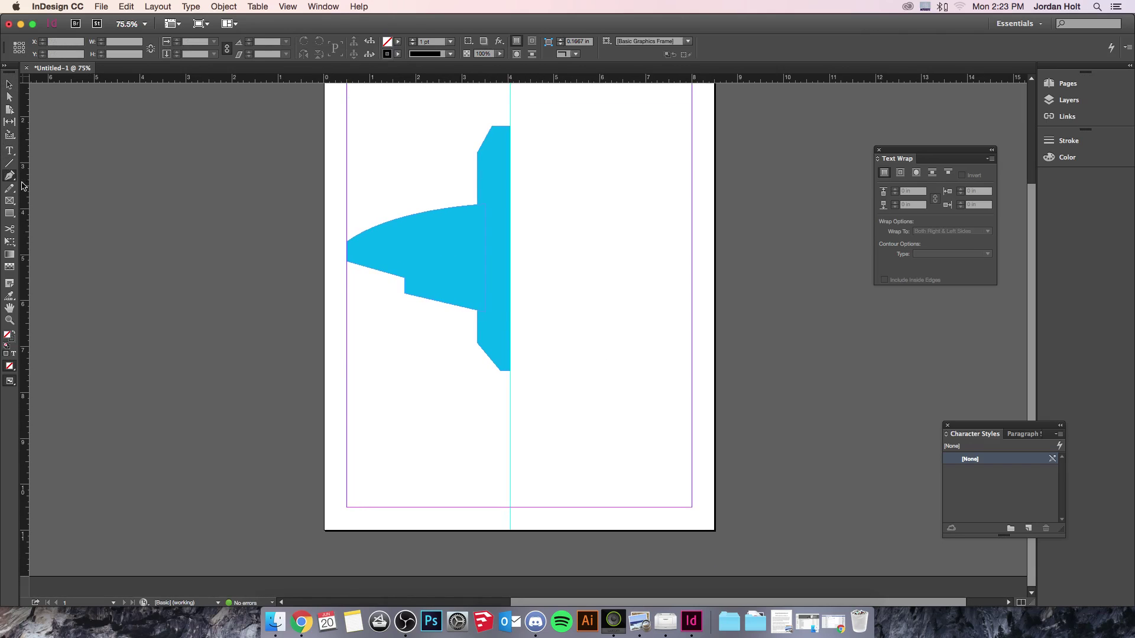
pyautogui.click(497, 351)
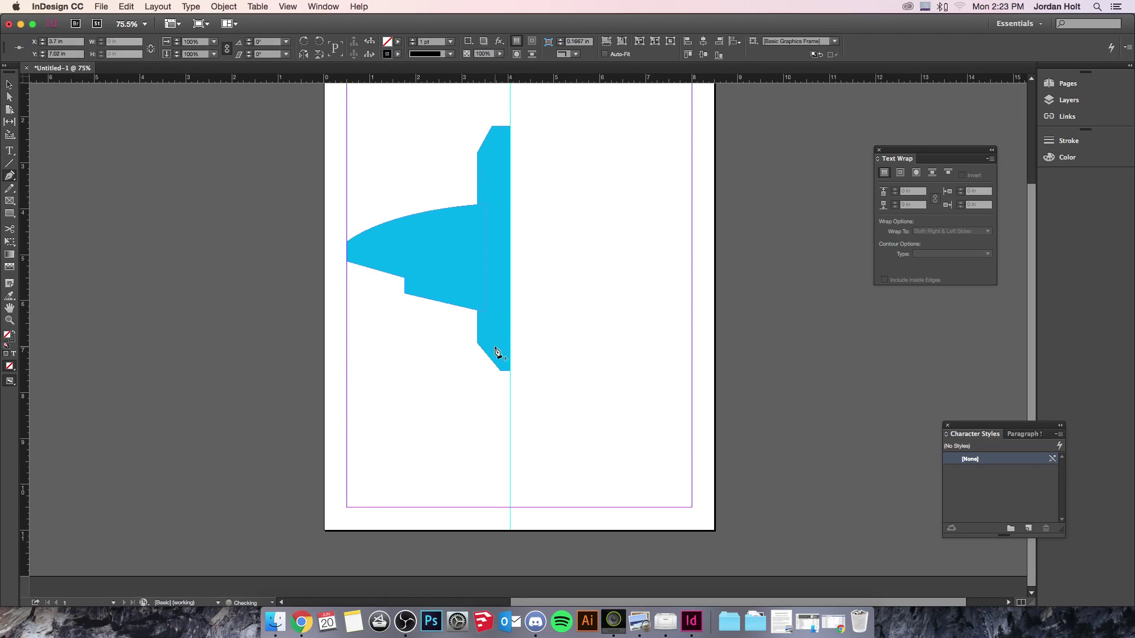
pyautogui.click(494, 393)
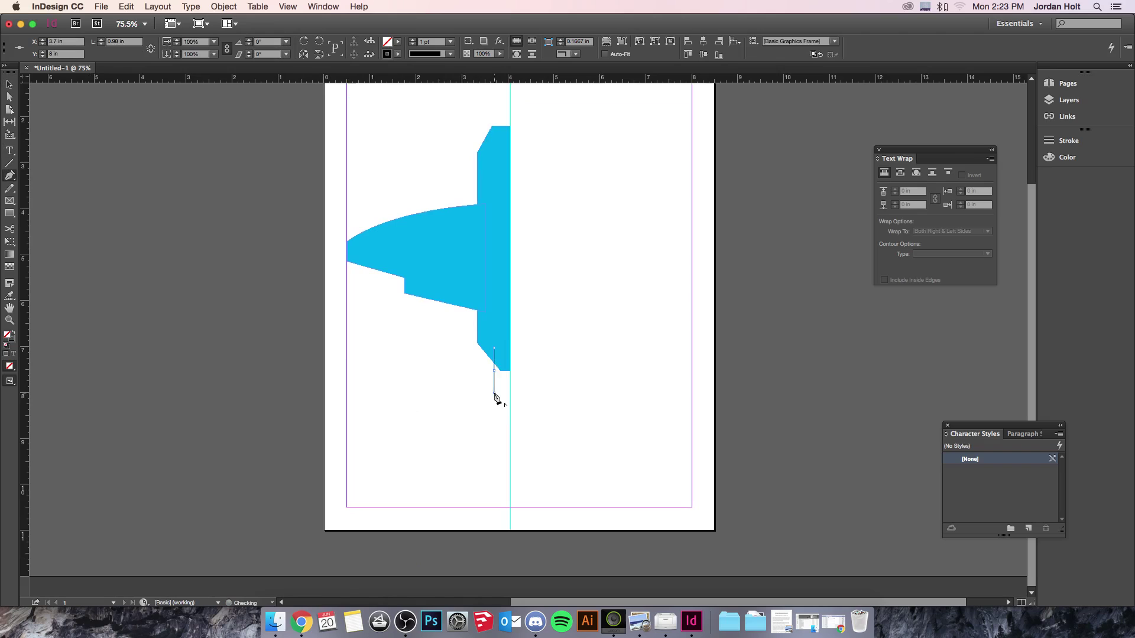
pyautogui.click(443, 431)
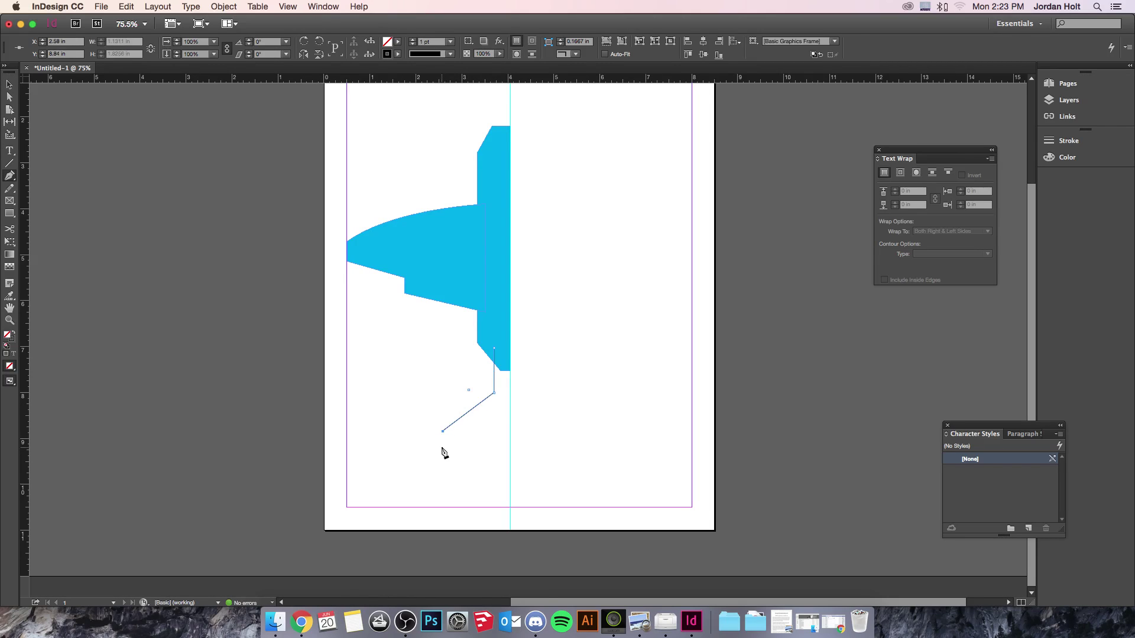
pyautogui.click(443, 447)
pyautogui.click(511, 433)
pyautogui.click(507, 345)
pyautogui.press('super+z')
pyautogui.click(510, 336)
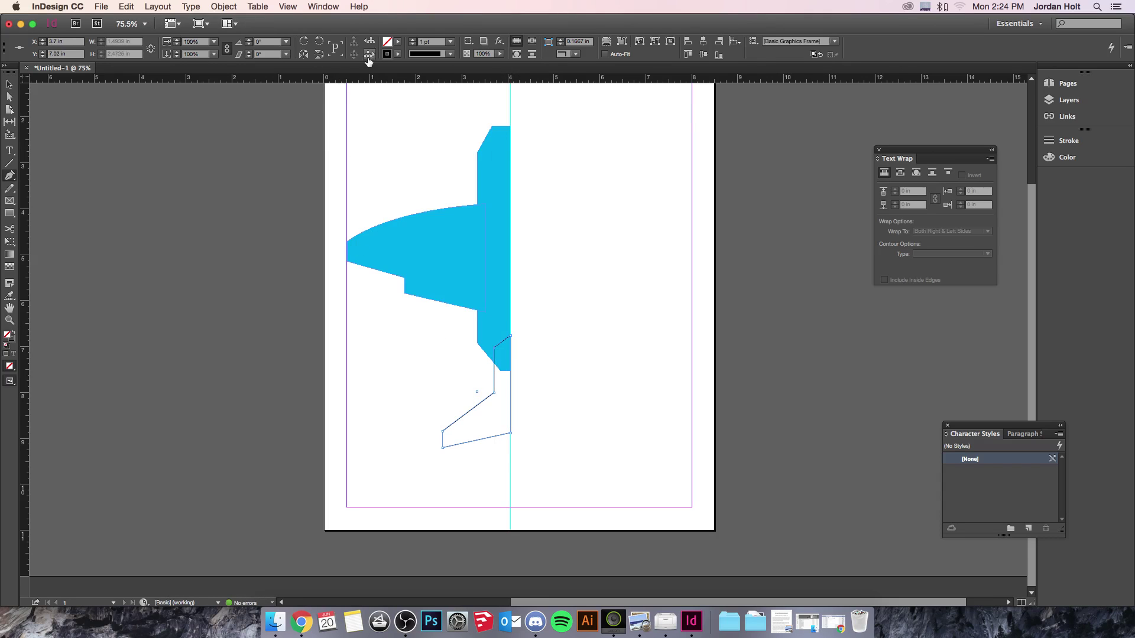
# Remove the tail section's stroke, give it a C=100 M=0 Y=0 K=0 fill and deselect it
pyautogui.click(398, 54)
pyautogui.click(343, 79)
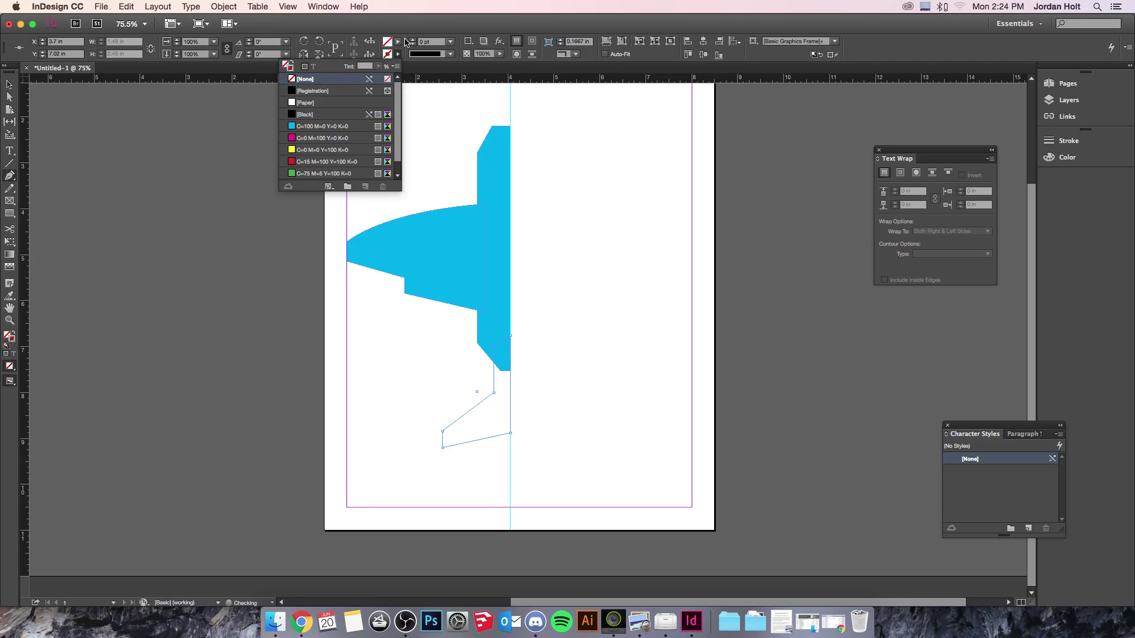
pyautogui.click(397, 41)
pyautogui.click(322, 115)
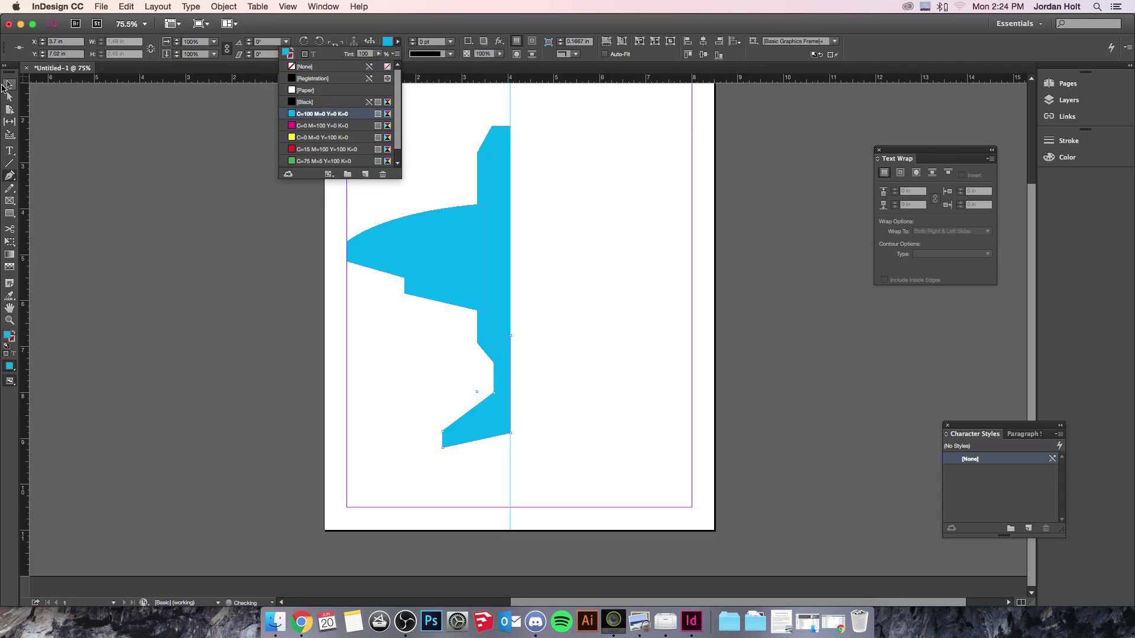
pyautogui.click(9, 85)
pyautogui.click(188, 186)
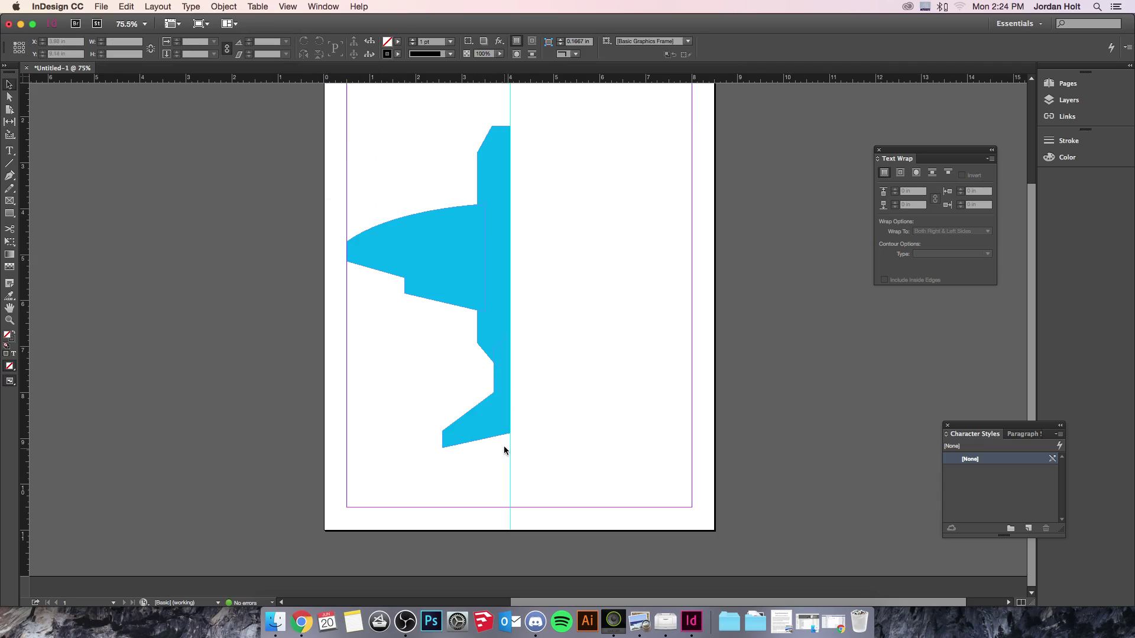
# Move the tail section slightly up the fuselage and extend the fuselage's nose end upward along the guide
pyautogui.moveTo(502, 435); pyautogui.dragTo(495, 421)
pyautogui.click(504, 168)
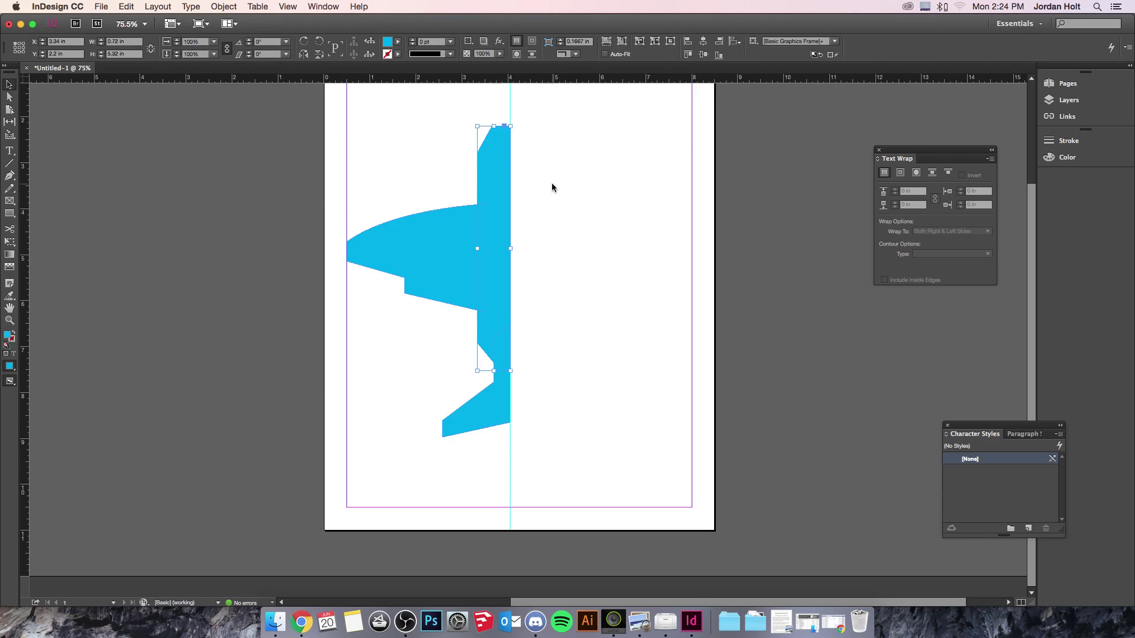
pyautogui.moveTo(552, 188); pyautogui.dragTo(631, 296)
pyautogui.moveTo(572, 232); pyautogui.dragTo(572, 210)
pyautogui.click(661, 368)
# Stretch the wing outward past the page edge to about 4.24 in wide and deselect it
pyautogui.click(537, 373)
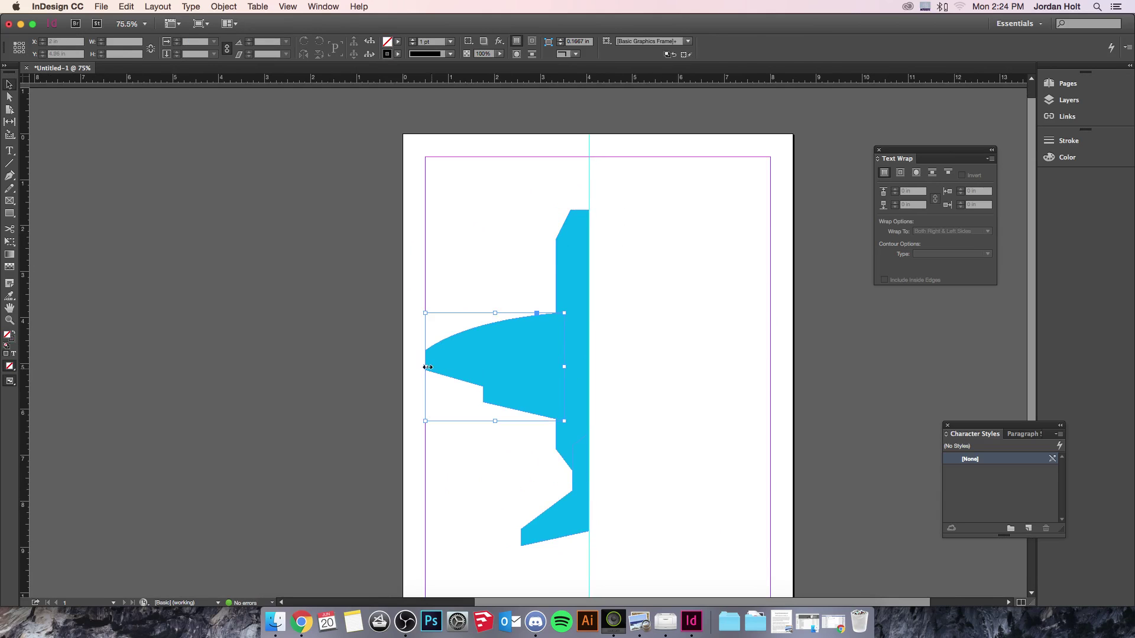
pyautogui.moveTo(425, 368); pyautogui.dragTo(367, 377)
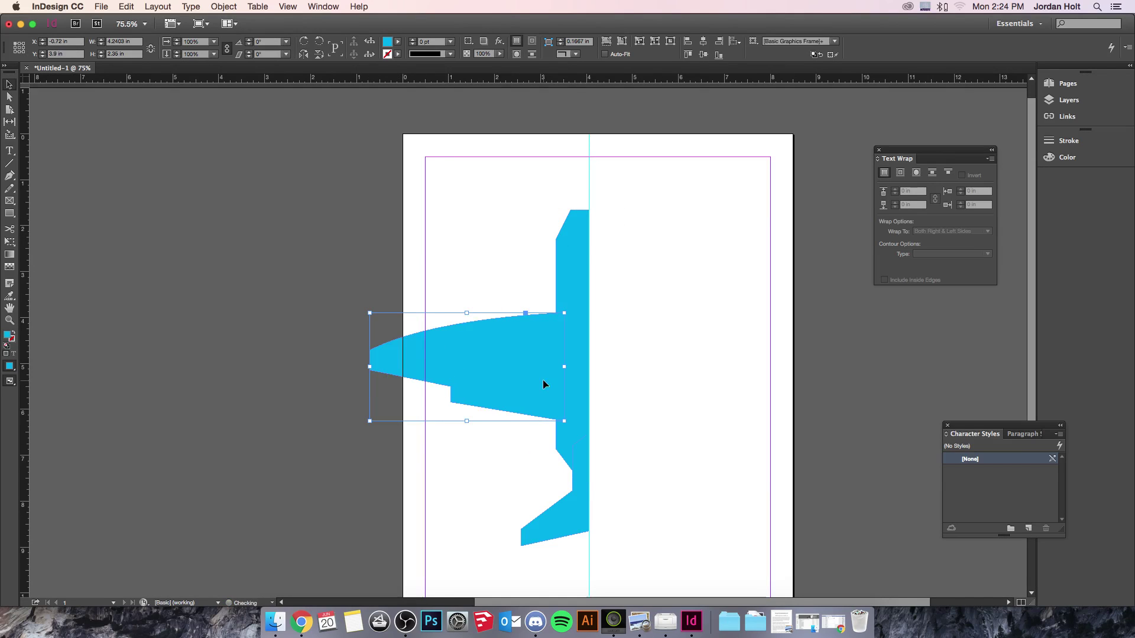
pyautogui.click(669, 454)
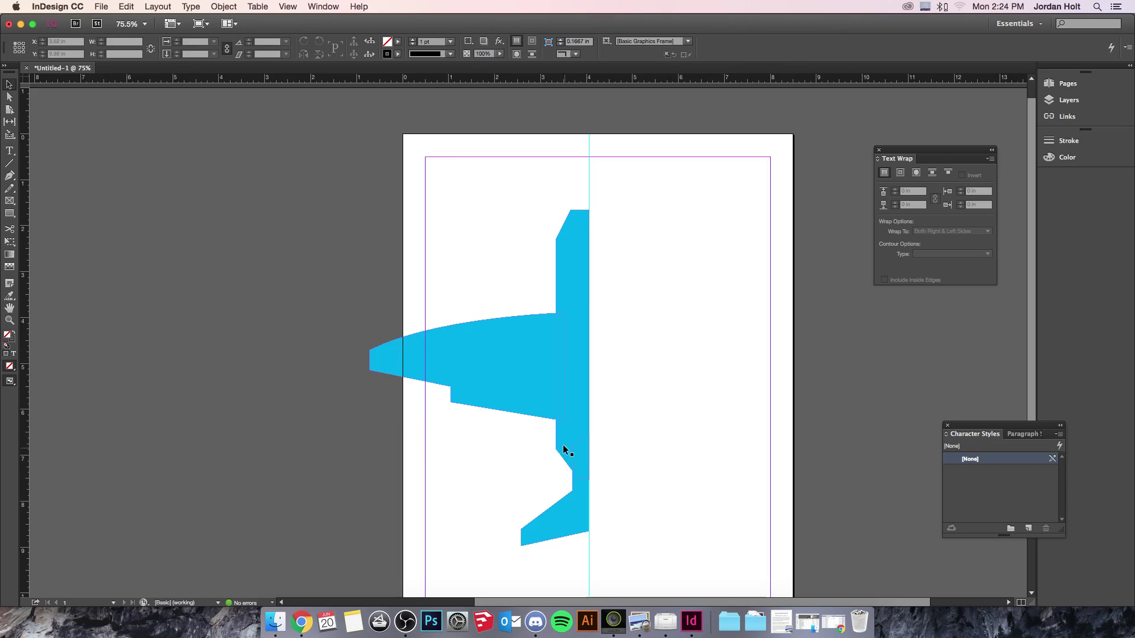
# Select the fuselage, wing and tail section together and merge them into one half-airplane shape with Pathfinder Add
pyautogui.moveTo(513, 267); pyautogui.dragTo(568, 535)
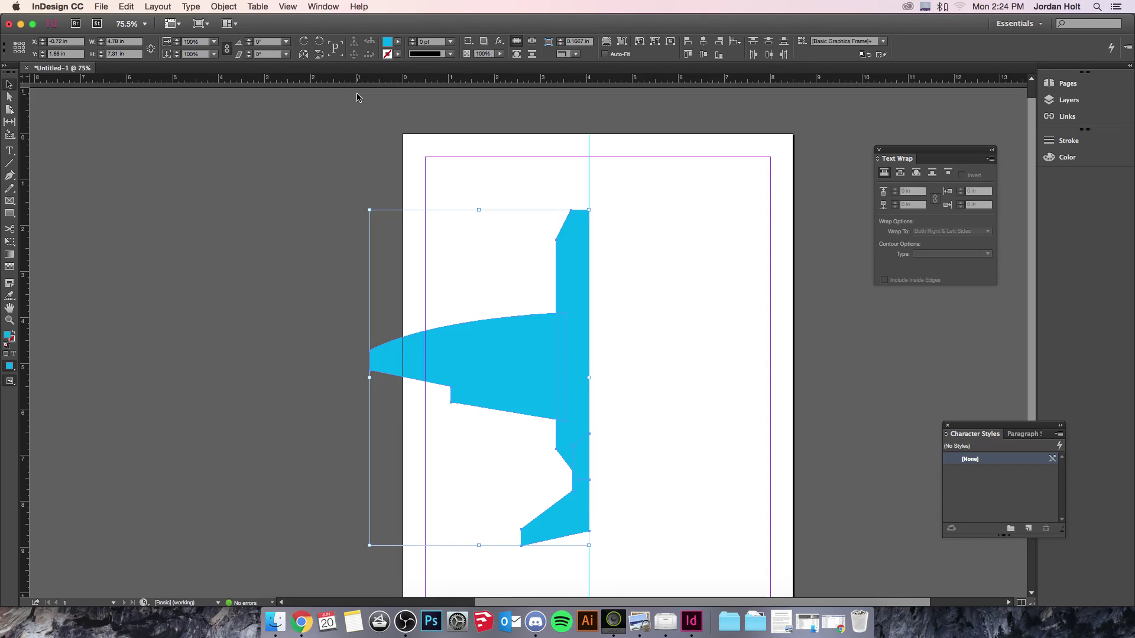
pyautogui.click(438, 157)
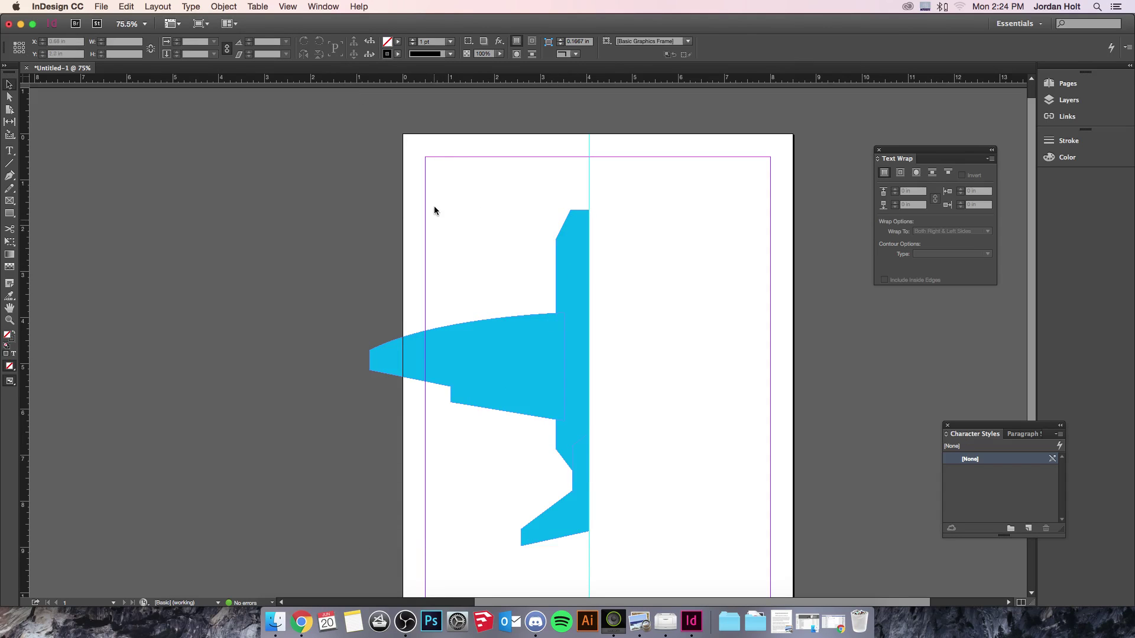
pyautogui.moveTo(433, 206); pyautogui.dragTo(575, 556)
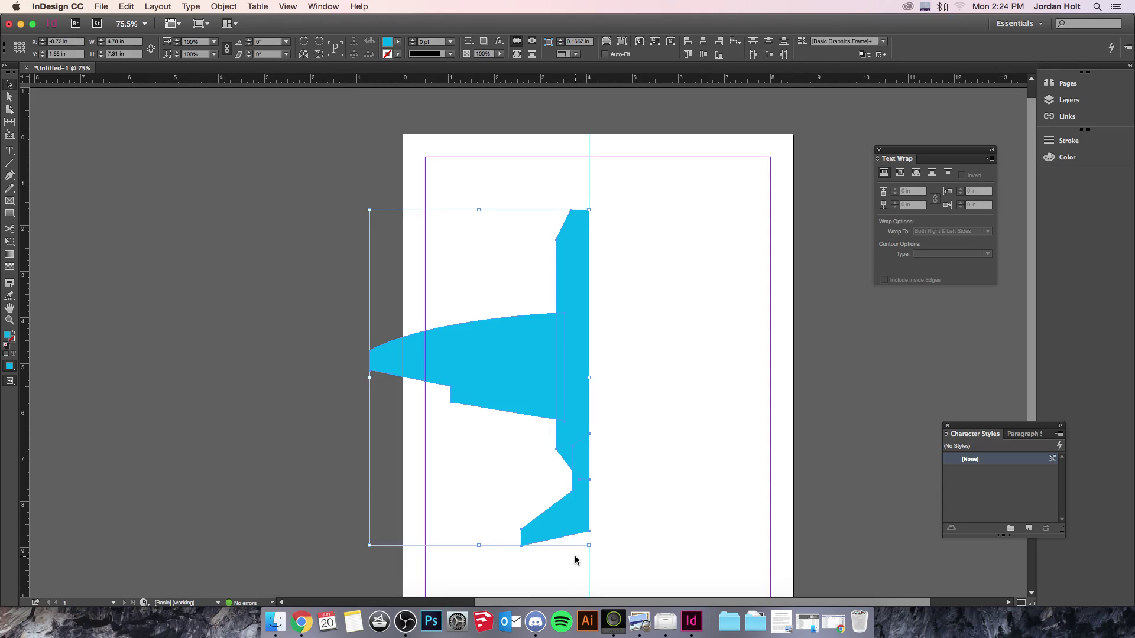
pyautogui.click(560, 174)
pyautogui.click(576, 276)
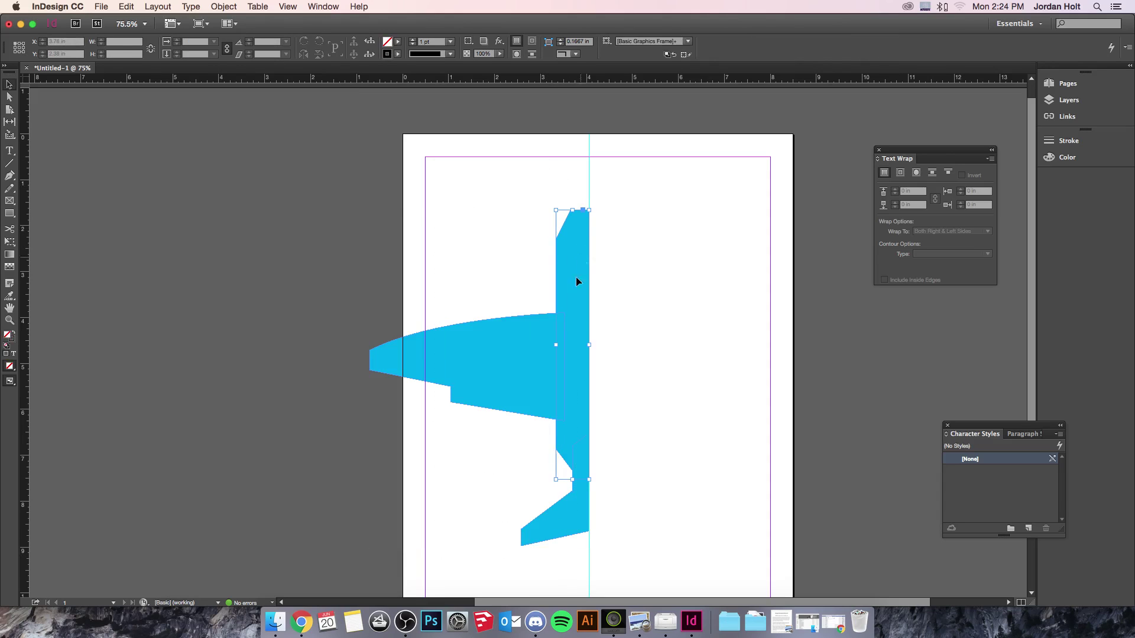
pyautogui.keyDown('shift'); pyautogui.click(522, 372); pyautogui.keyUp('shift')
pyautogui.keyDown('shift'); pyautogui.click(566, 520); pyautogui.keyUp('shift')
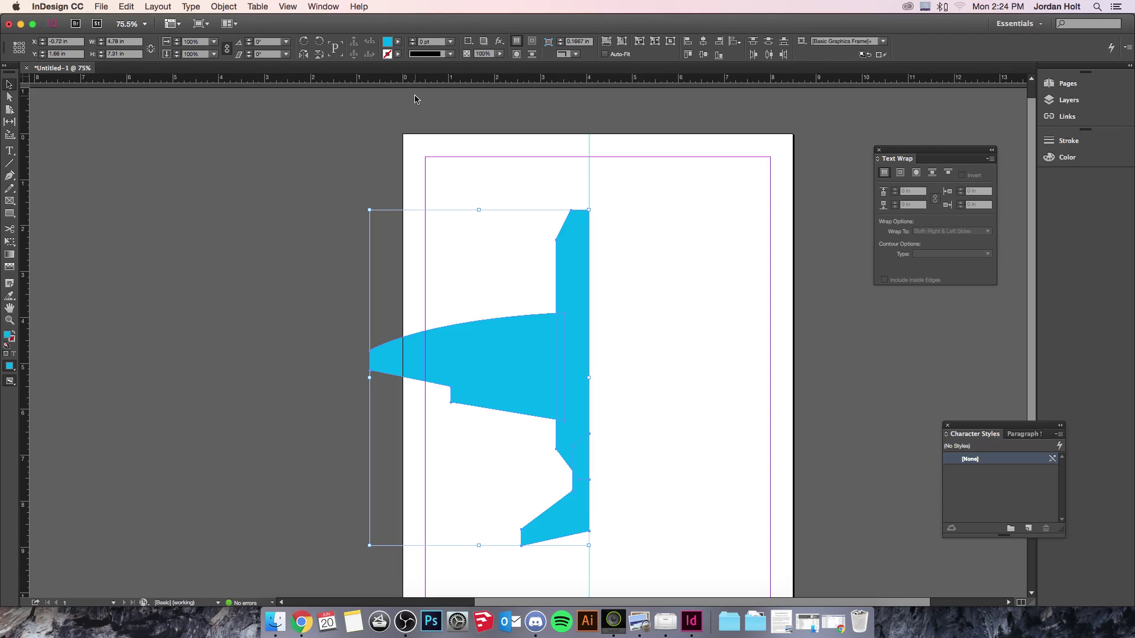
pyautogui.click(216, 7)
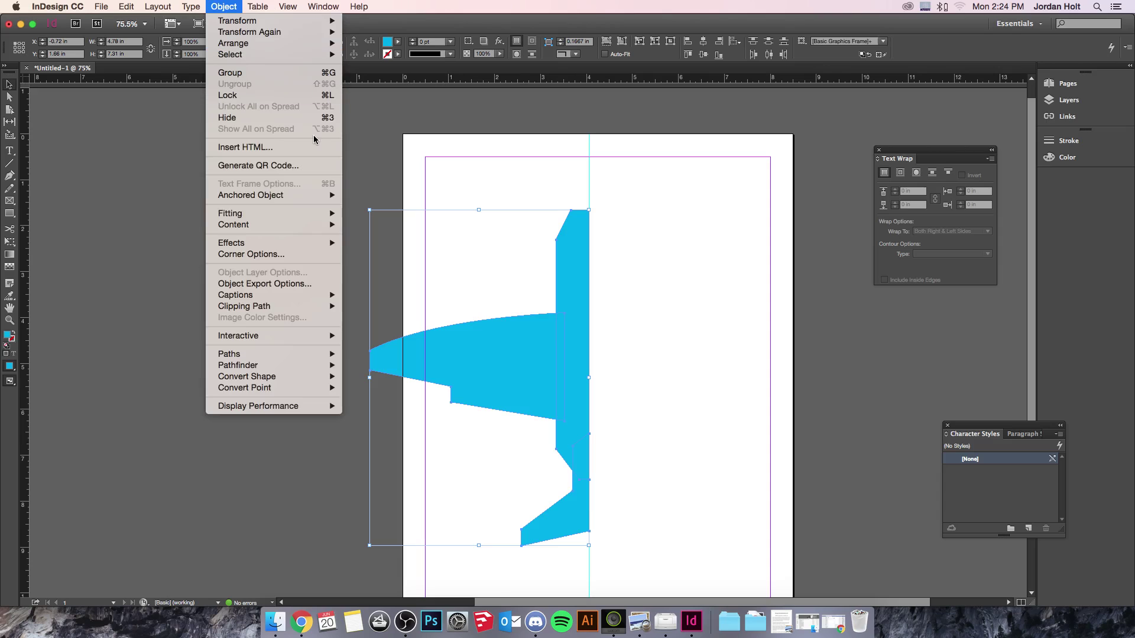
pyautogui.moveTo(292, 372)
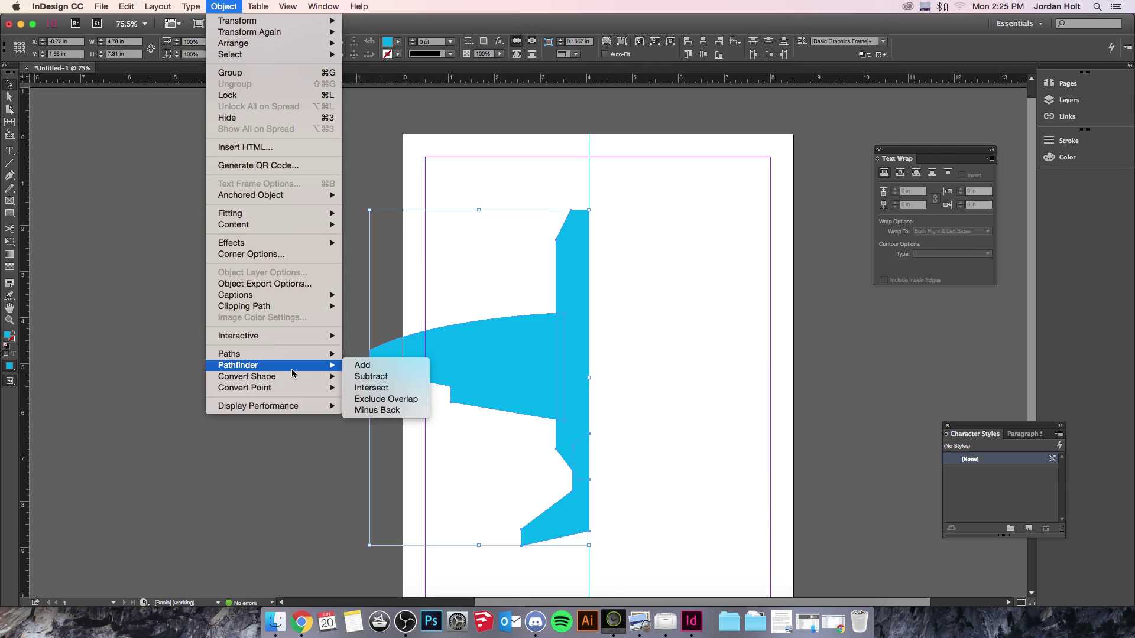
pyautogui.click(370, 373)
pyautogui.click(663, 387)
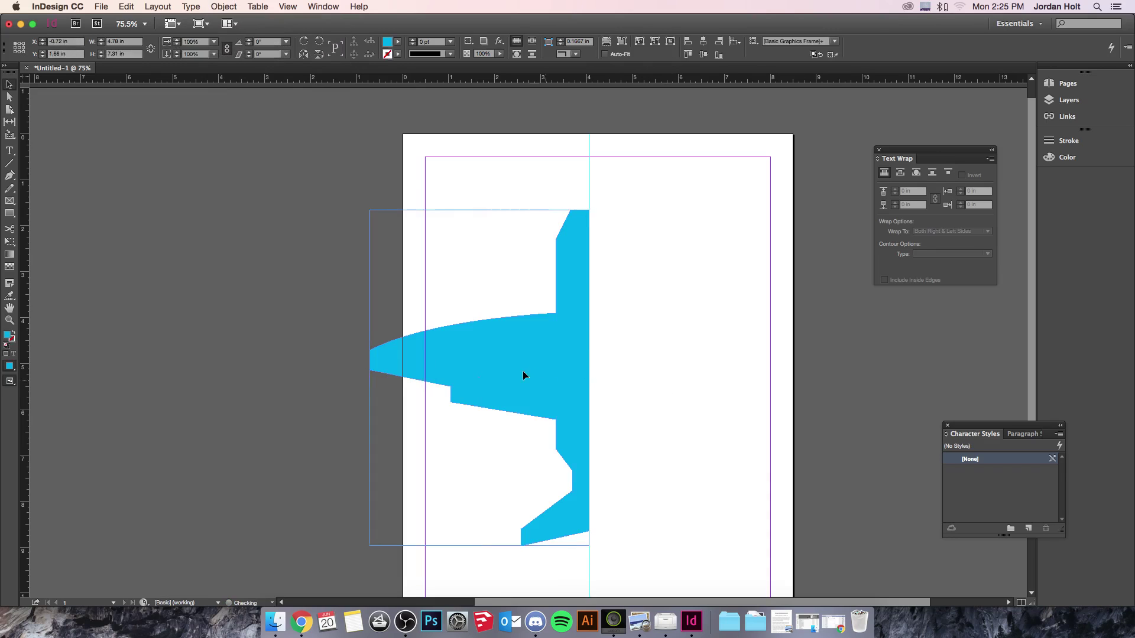
# Duplicate the half airplane beside the original and flip the copy horizontally
pyautogui.moveTo(523, 375); pyautogui.dragTo(738, 364)
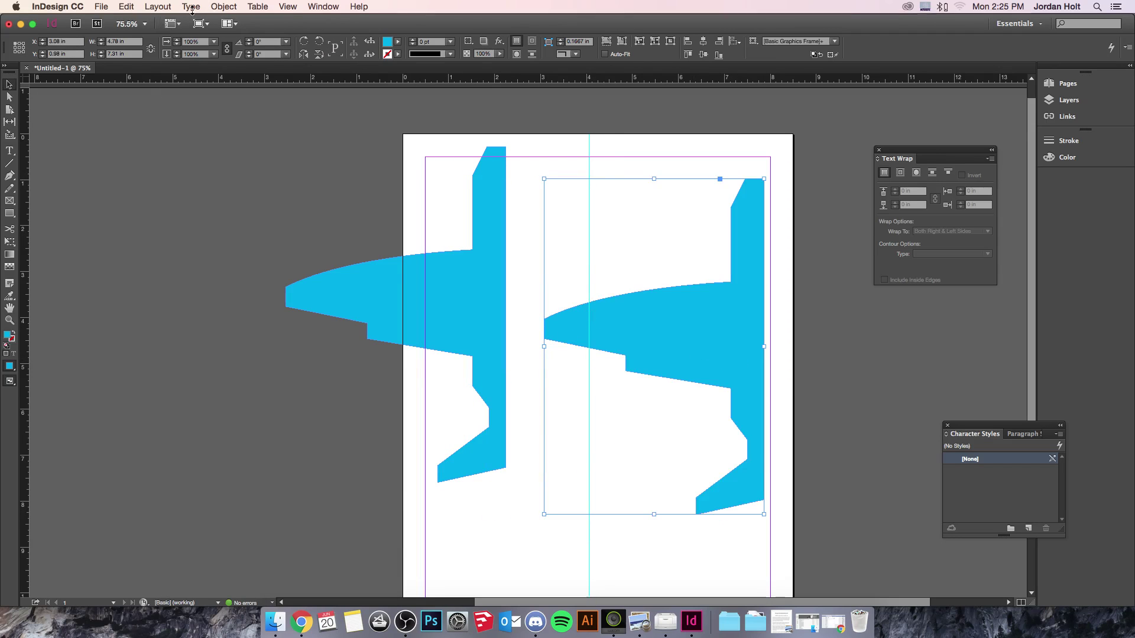
pyautogui.click(229, 7)
pyautogui.moveTo(235, 21)
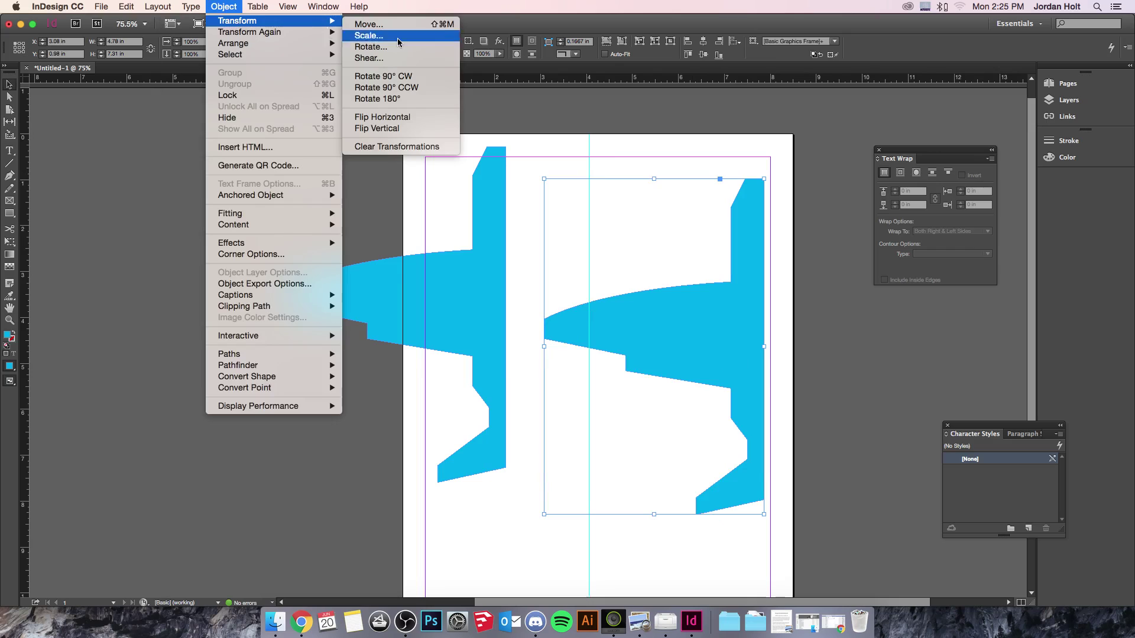
pyautogui.click(424, 123)
# Move the flipped copy against the original's straight edge to complete the symmetrical airplane silhouette
pyautogui.moveTo(342, 337); pyautogui.dragTo(526, 296)
pyautogui.scroll(1, 523, 301)
pyautogui.scroll(-1, 523, 300)
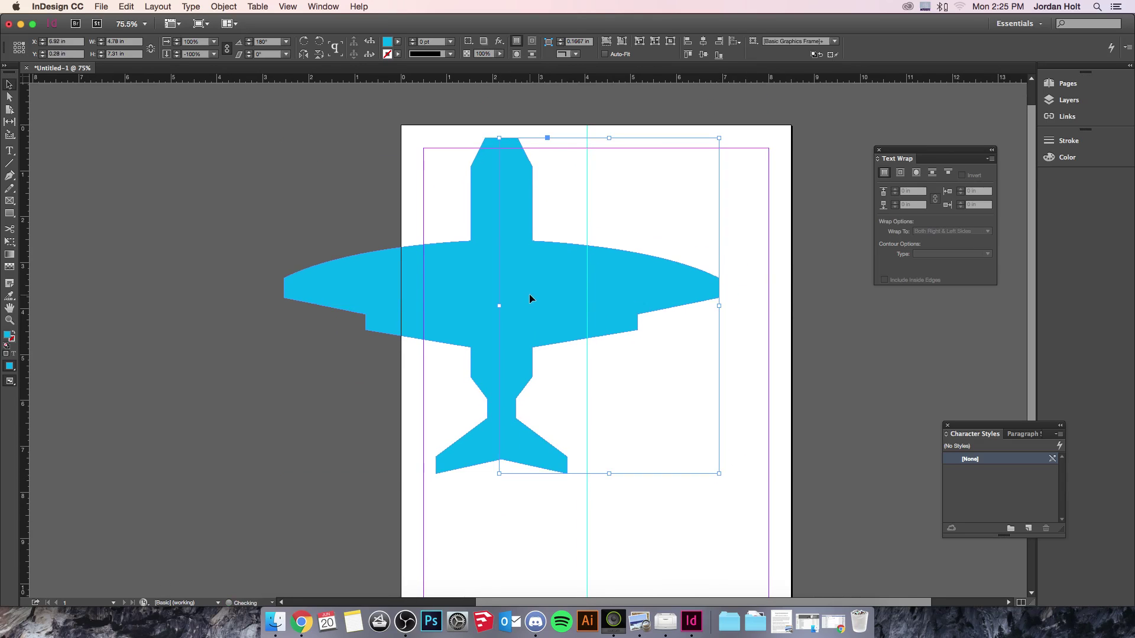
# Select both airplane halves and unite them into a single shape with Pathfinder Add
pyautogui.keyDown('shift'); pyautogui.click(476, 273); pyautogui.keyUp('shift')
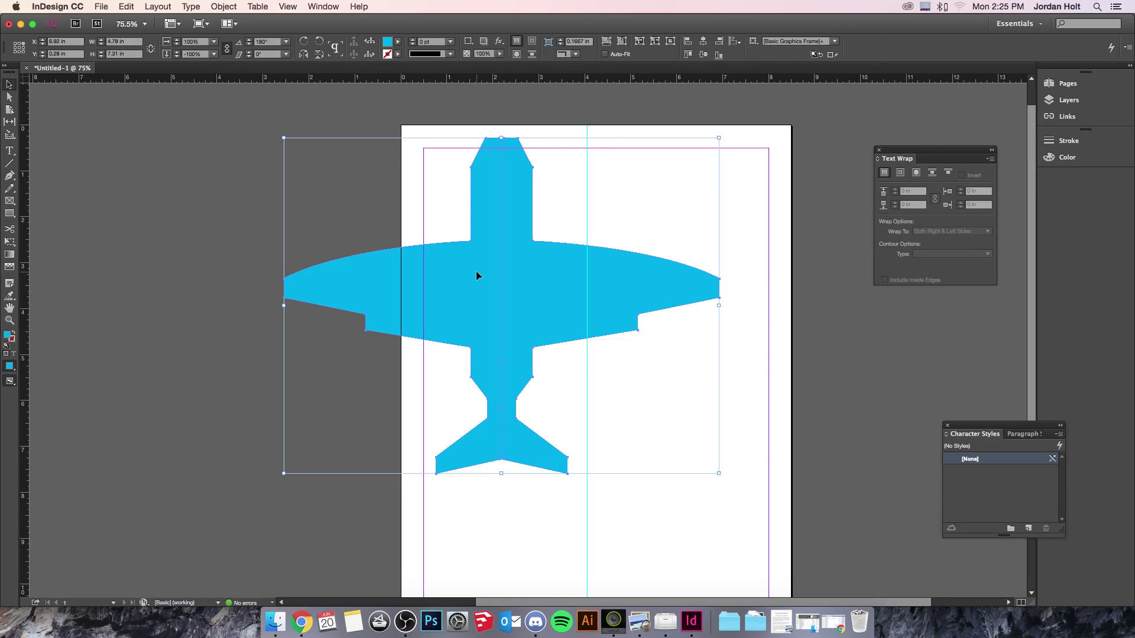
pyautogui.click(221, 7)
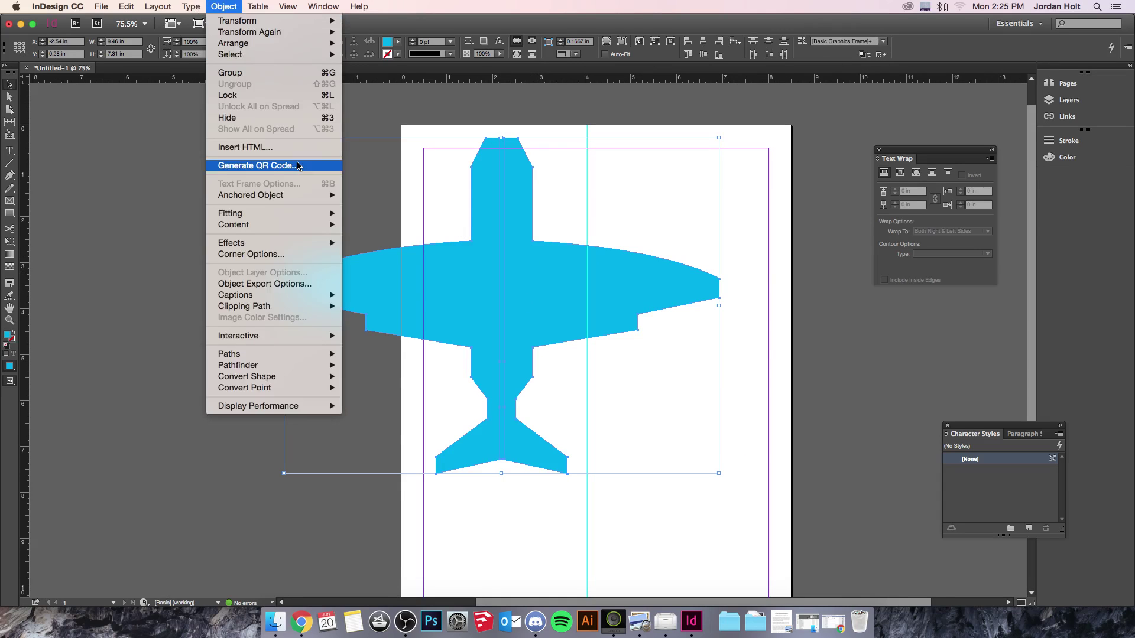
pyautogui.click(363, 366)
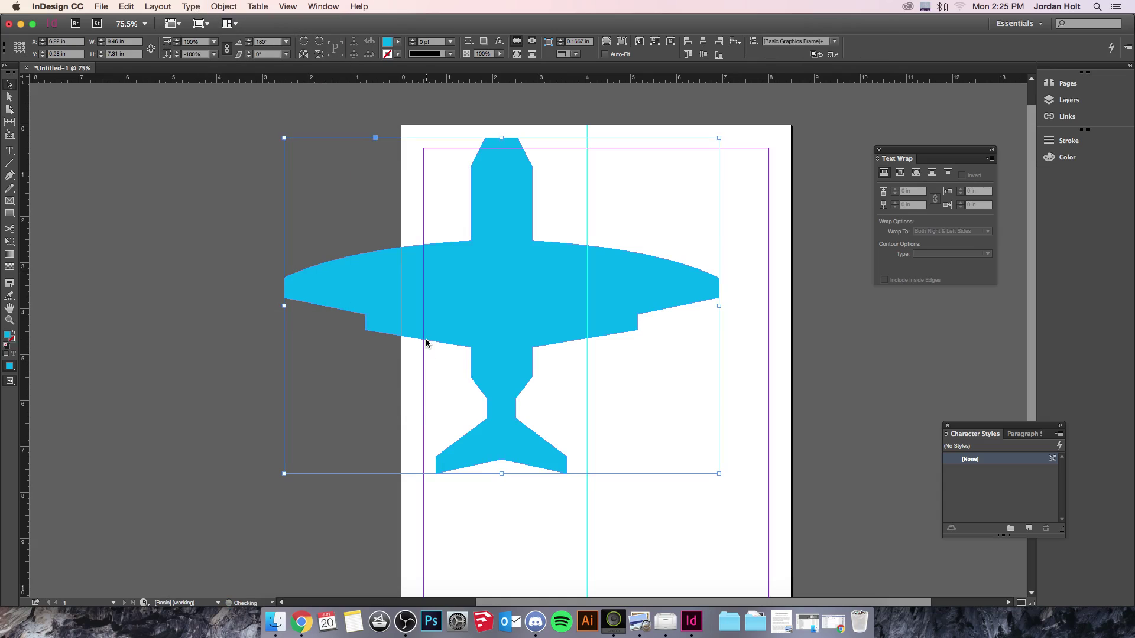
pyautogui.click(367, 382)
# Delete the vertical centre guide and move the whole airplane to the middle of the page
pyautogui.click(535, 299)
pyautogui.moveTo(535, 299); pyautogui.dragTo(533, 327)
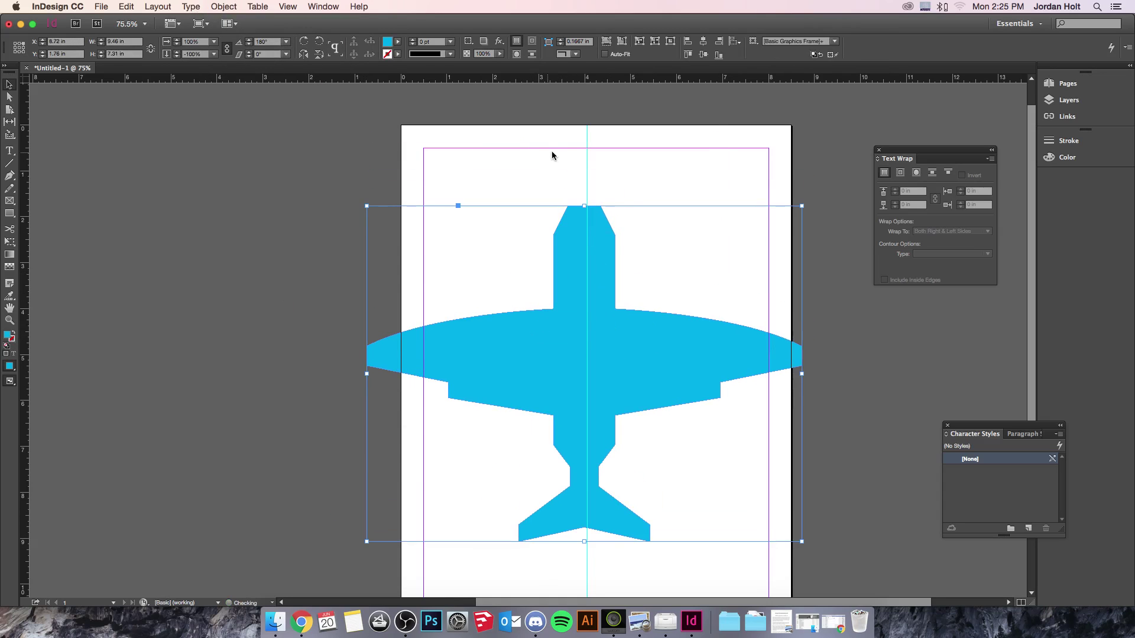
pyautogui.click(562, 162)
pyautogui.click(587, 175)
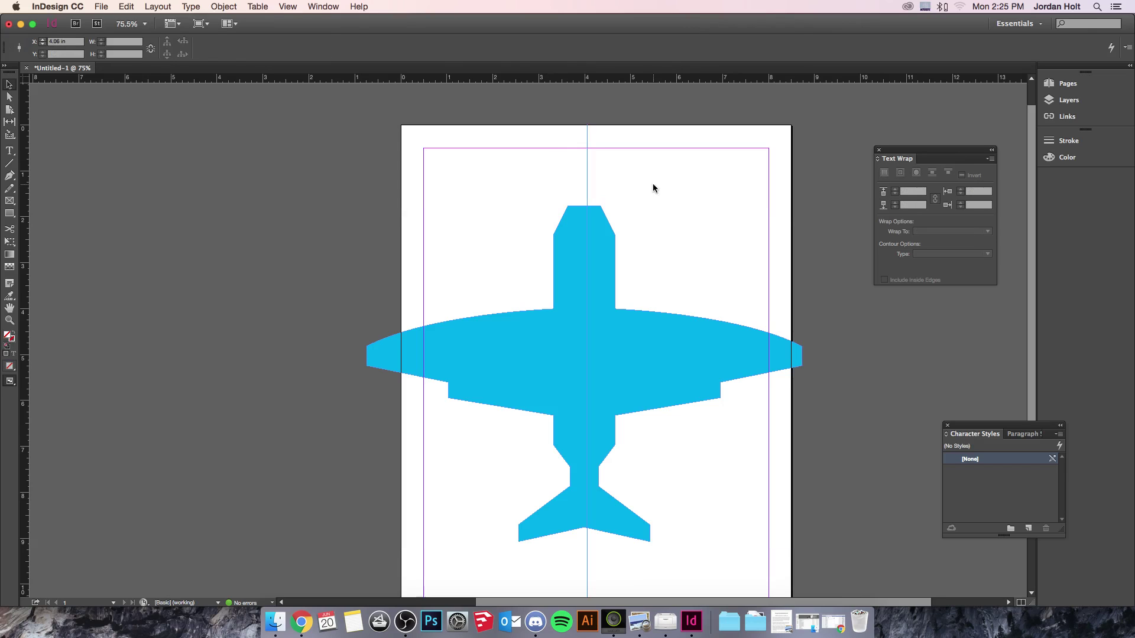
pyautogui.press('Delete')
pyautogui.moveTo(622, 319); pyautogui.dragTo(641, 353)
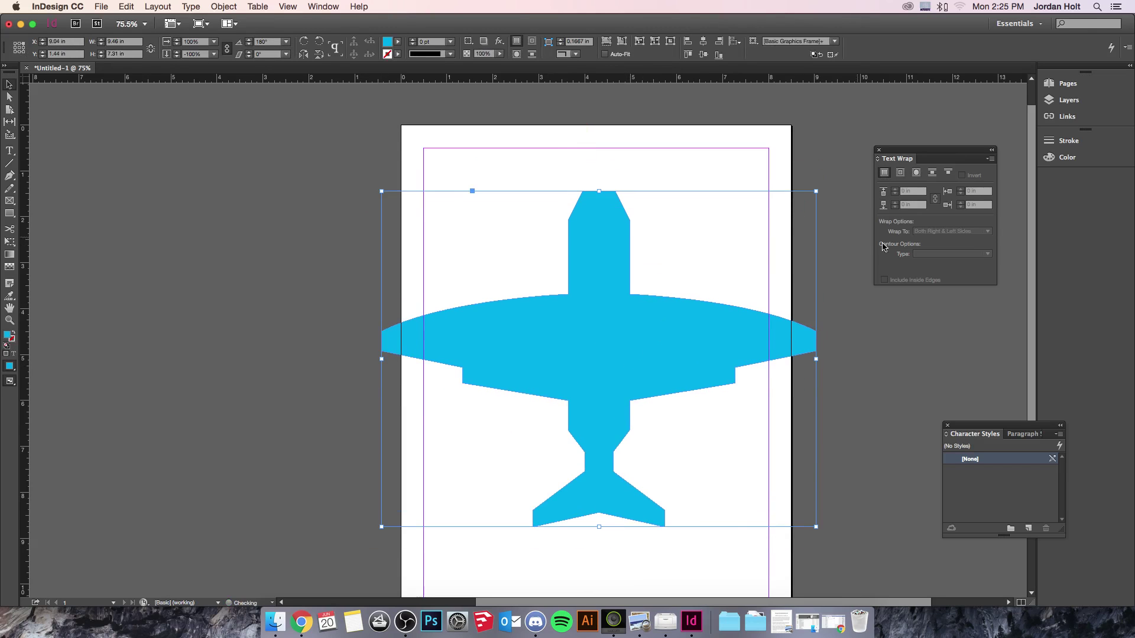
pyautogui.click(860, 313)
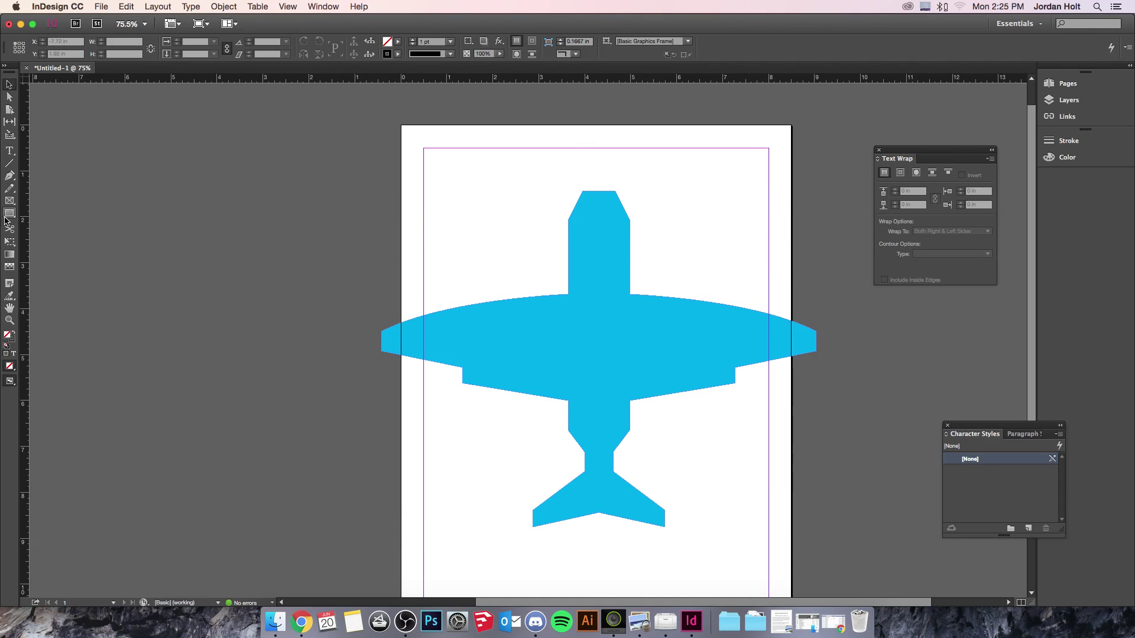
# Draw an ellipse about 0.72 by 1.36 in inside the nose section, with no stroke and a C=0 M=100 Y=0 K=0 fill
pyautogui.moveTo(10, 213); pyautogui.dragTo(50, 225)
pyautogui.moveTo(587, 217)
pyautogui.mouseDown()
pyautogui.moveTo(620, 280)
pyautogui.moveTo(584, 271)
pyautogui.moveTo(609, 273)
pyautogui.mouseUp()
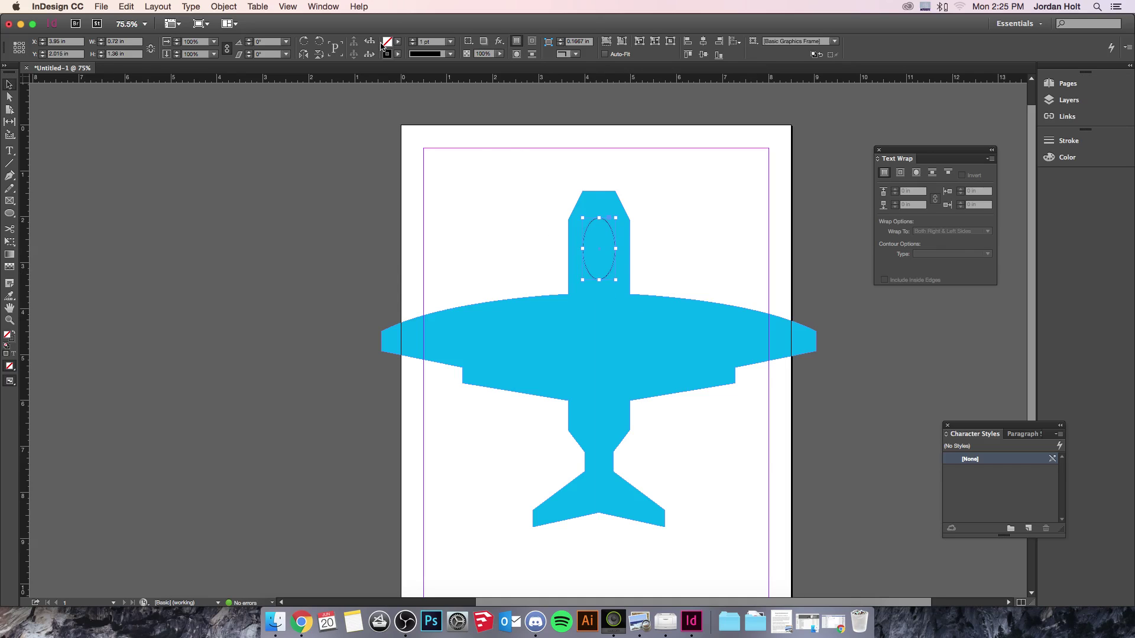
pyautogui.click(396, 55)
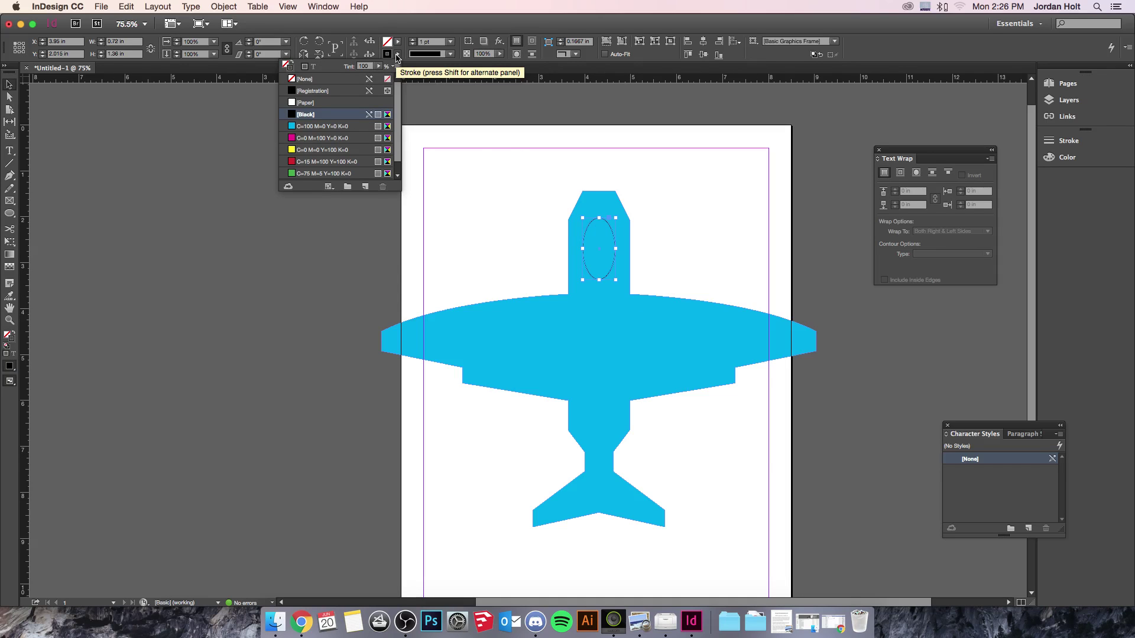
pyautogui.click(326, 79)
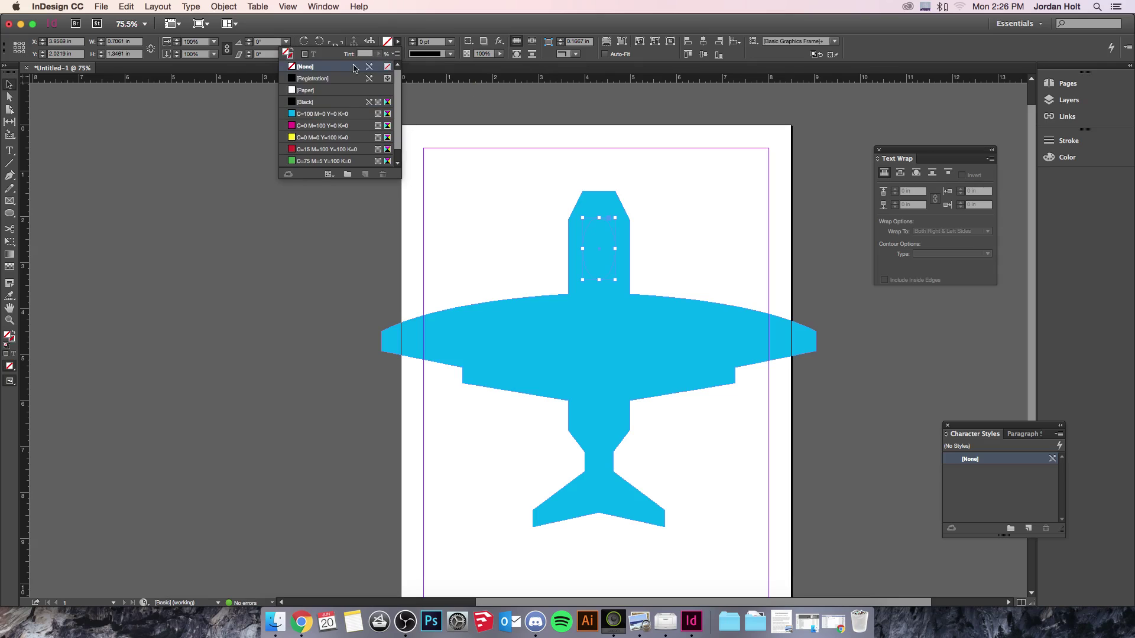
pyautogui.click(328, 125)
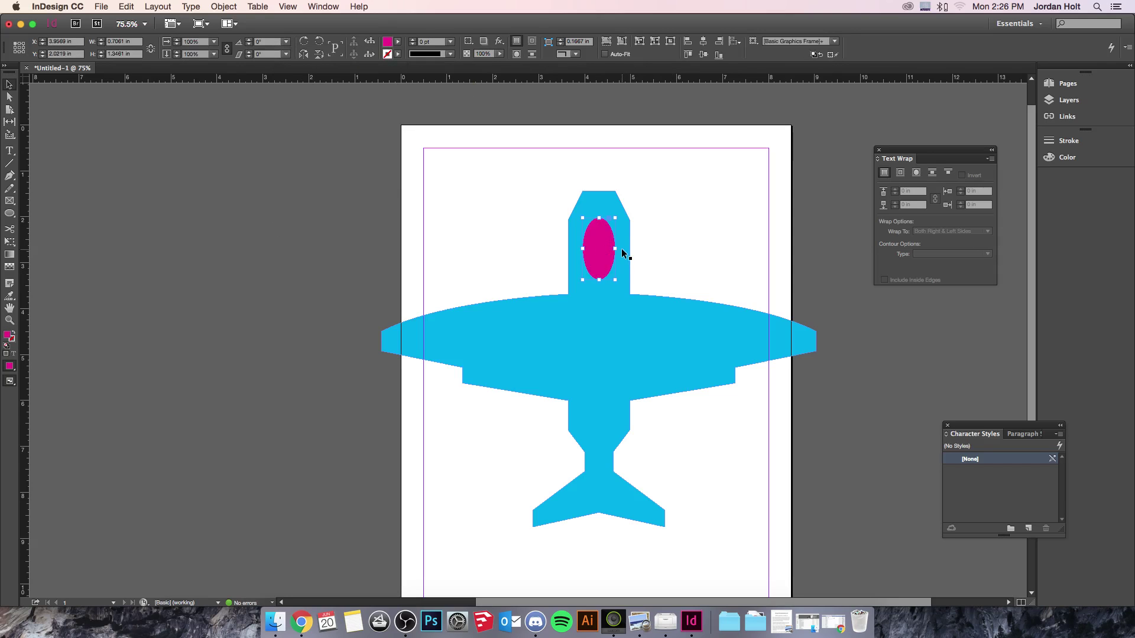
pyautogui.click(651, 240)
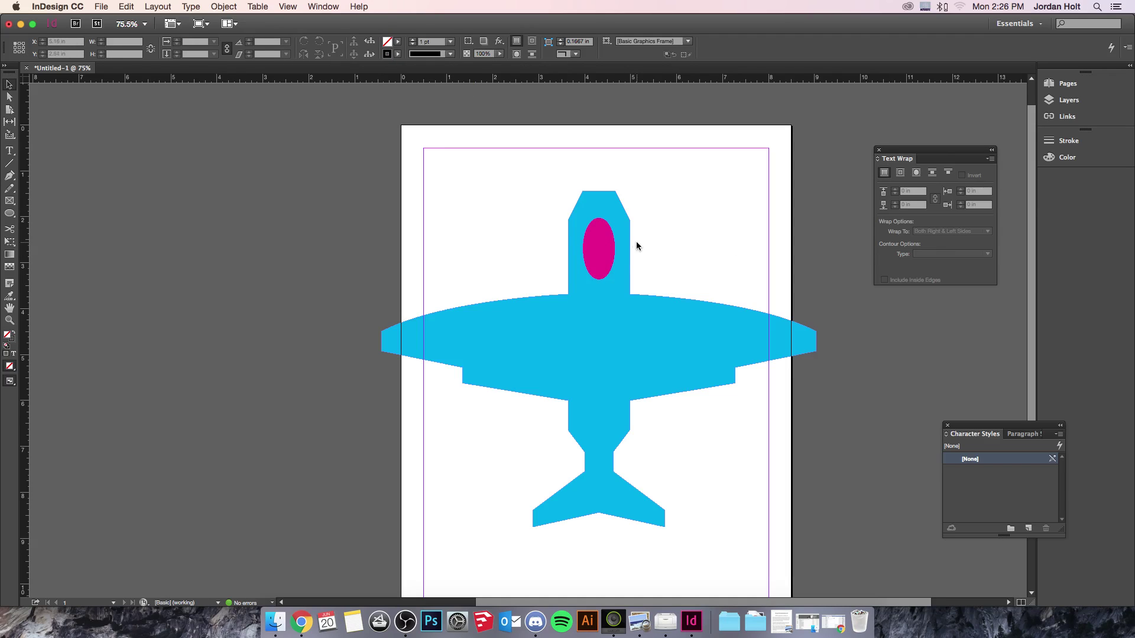
# Expand Layer 1 to examine the stacking order of the ellipse and the airplane path
pyautogui.click(598, 246)
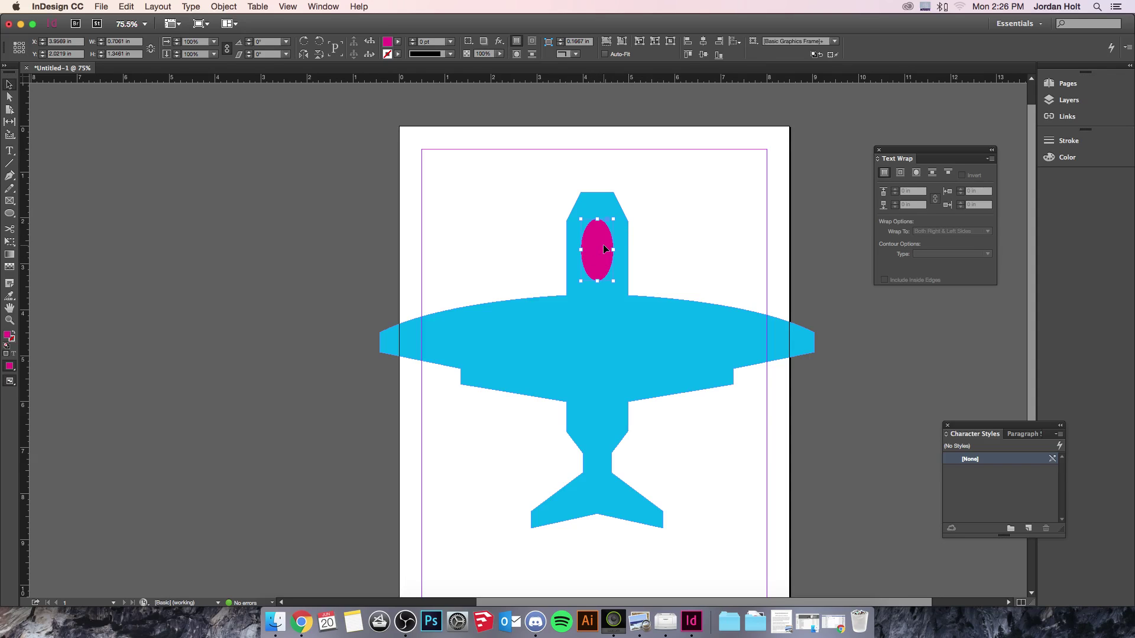
pyautogui.moveTo(452, 229); pyautogui.dragTo(718, 444)
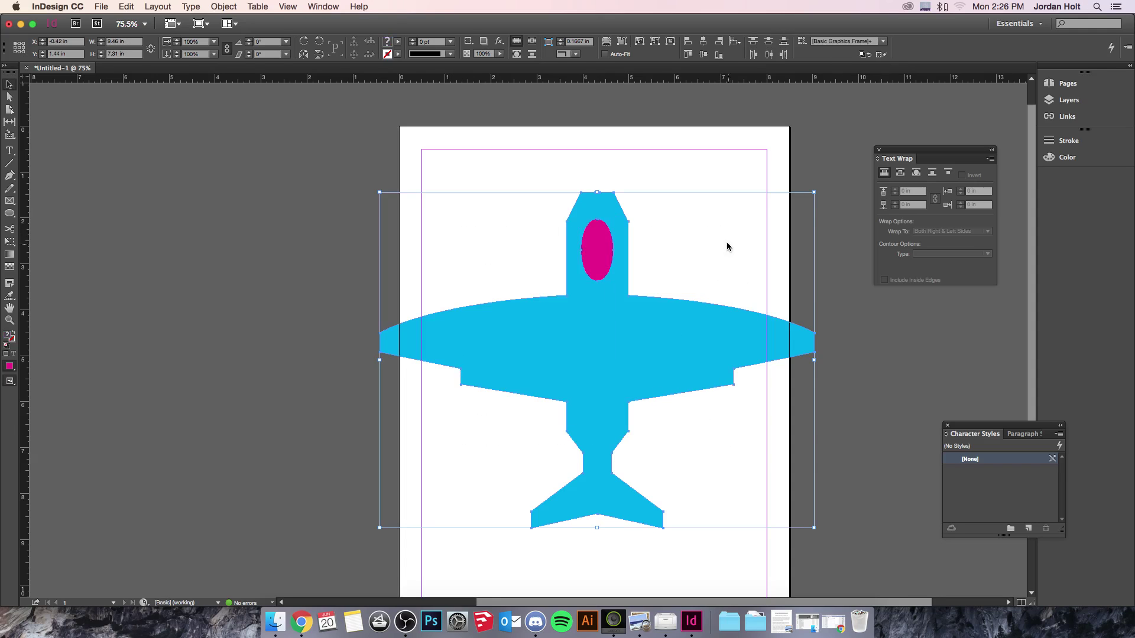
pyautogui.click(708, 163)
pyautogui.click(1067, 100)
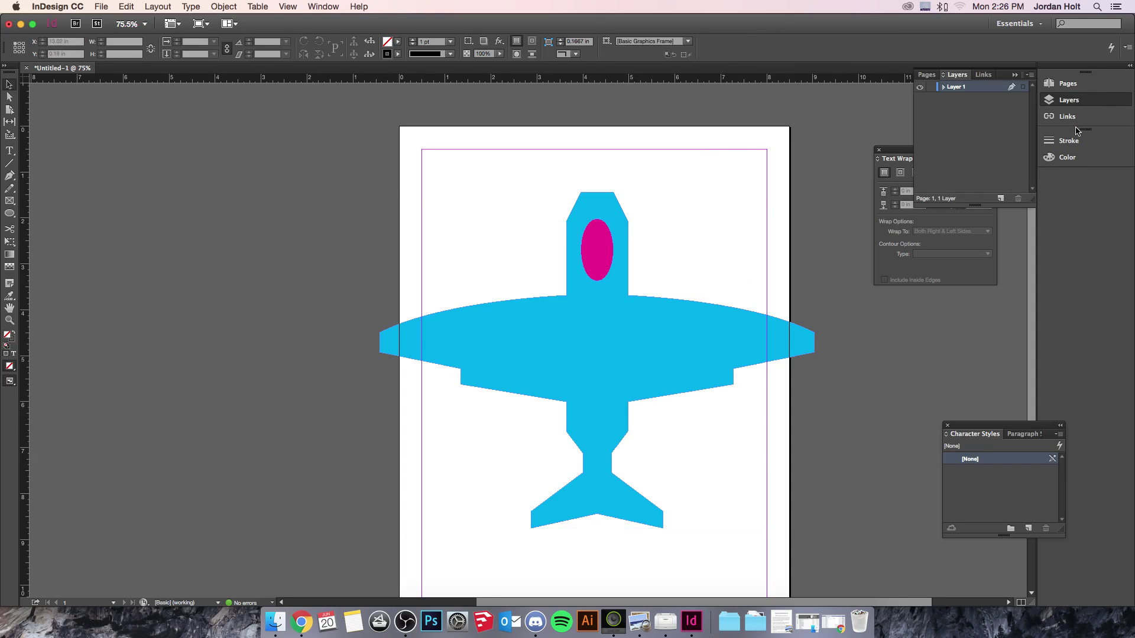
pyautogui.click(943, 86)
pyautogui.click(966, 112)
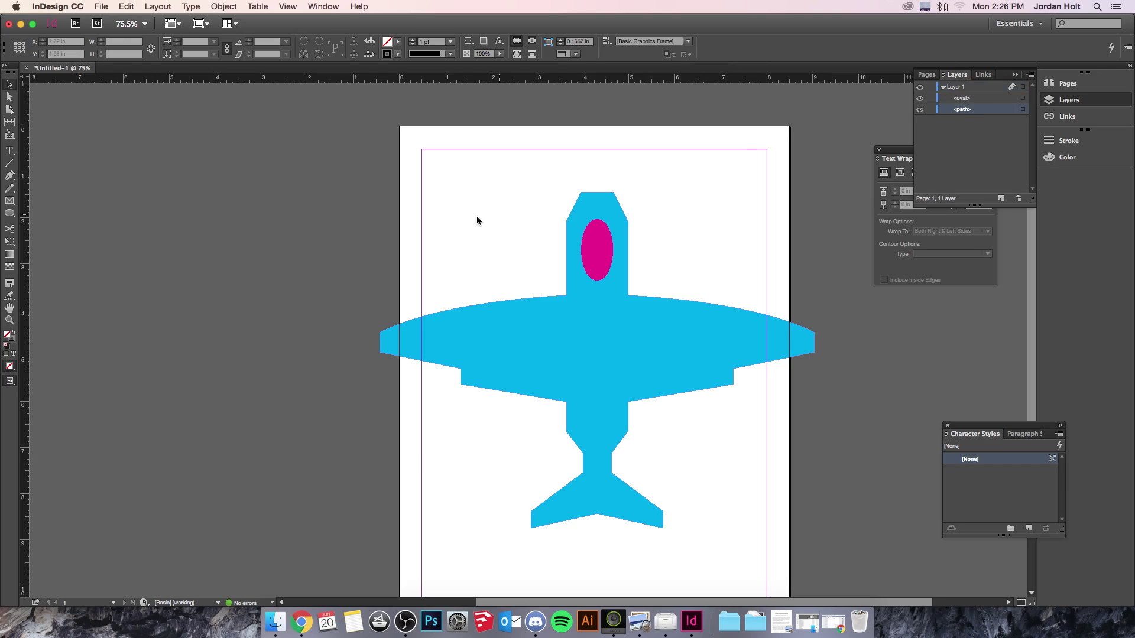
# Select the ellipse and airplane, cut the ellipse out with Pathfinder Subtract, and shift the resulting shape slightly on the page
pyautogui.moveTo(442, 255); pyautogui.dragTo(690, 381)
pyautogui.click(219, 9)
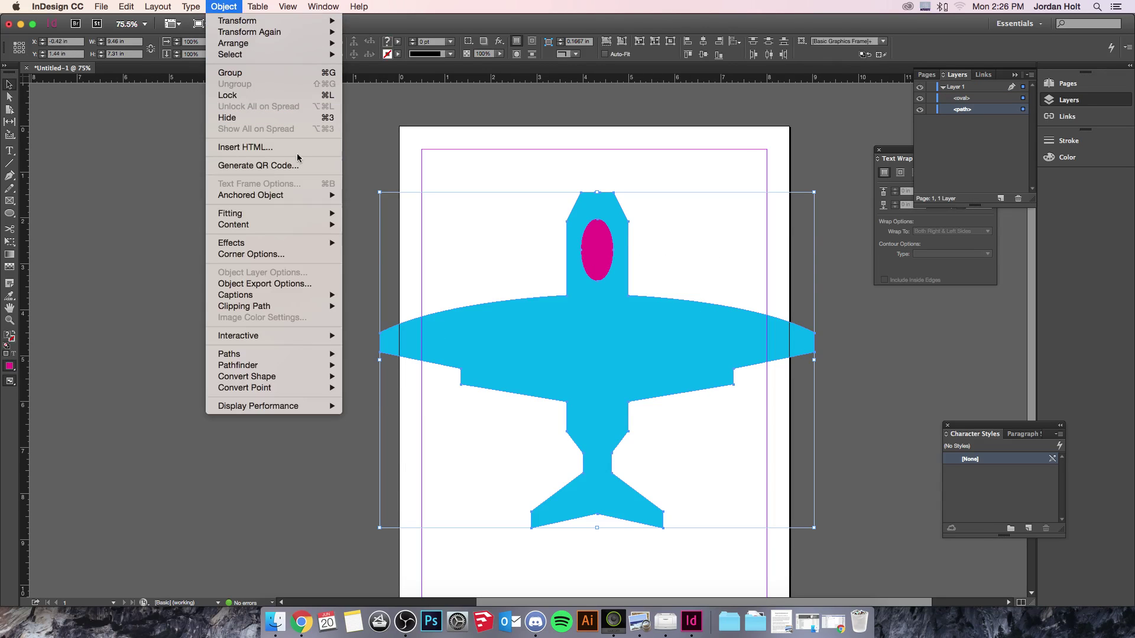
pyautogui.moveTo(288, 357)
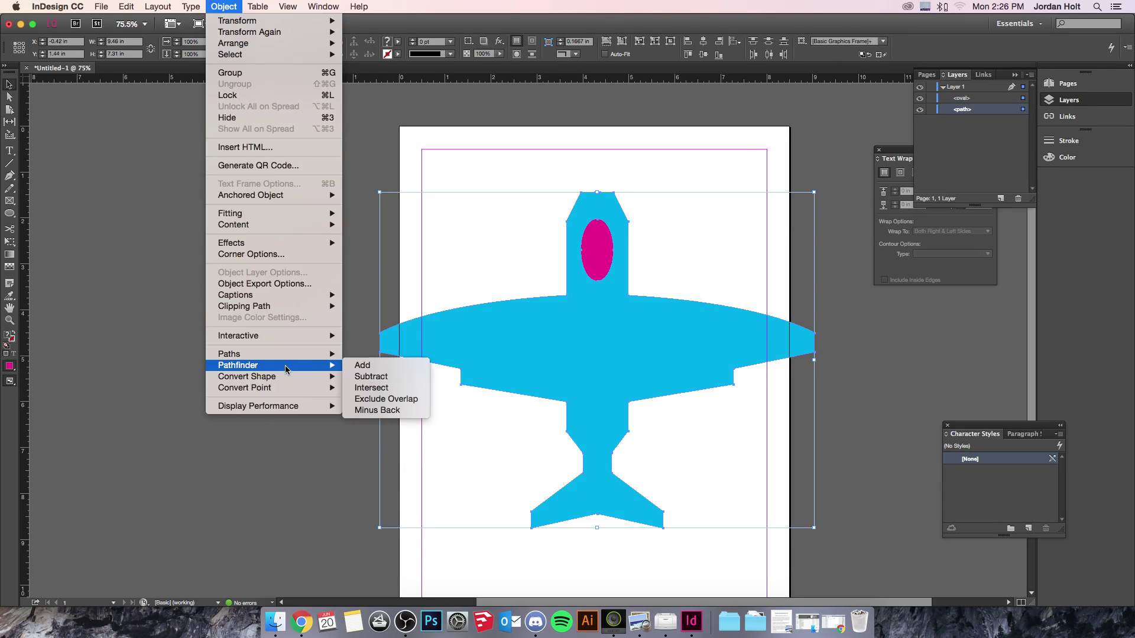
pyautogui.click(379, 377)
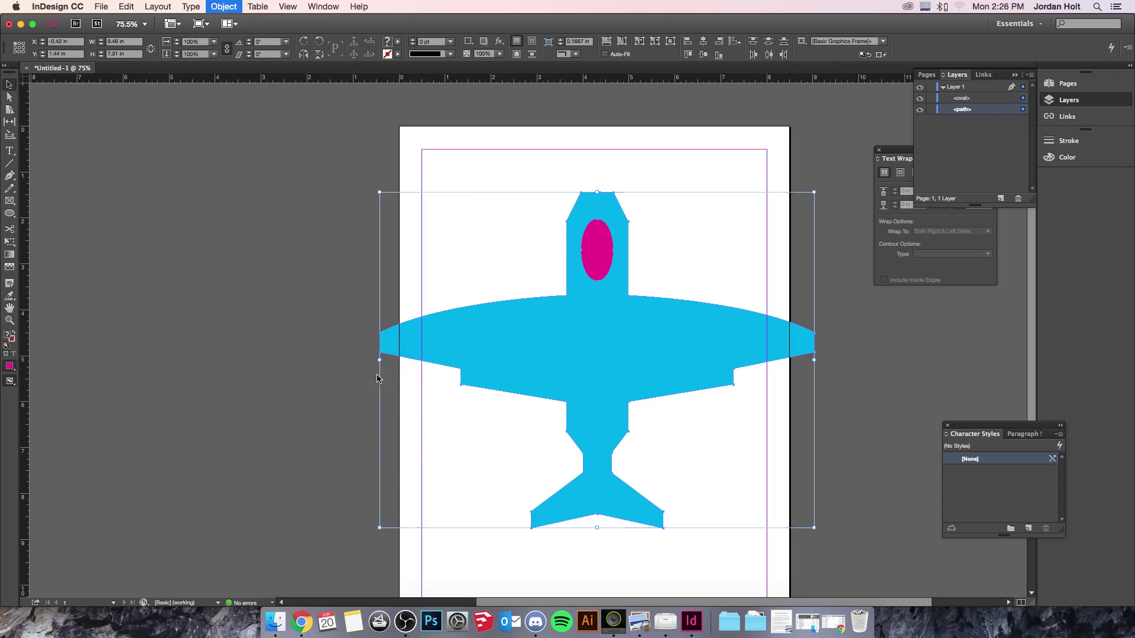
pyautogui.moveTo(426, 363); pyautogui.dragTo(588, 362)
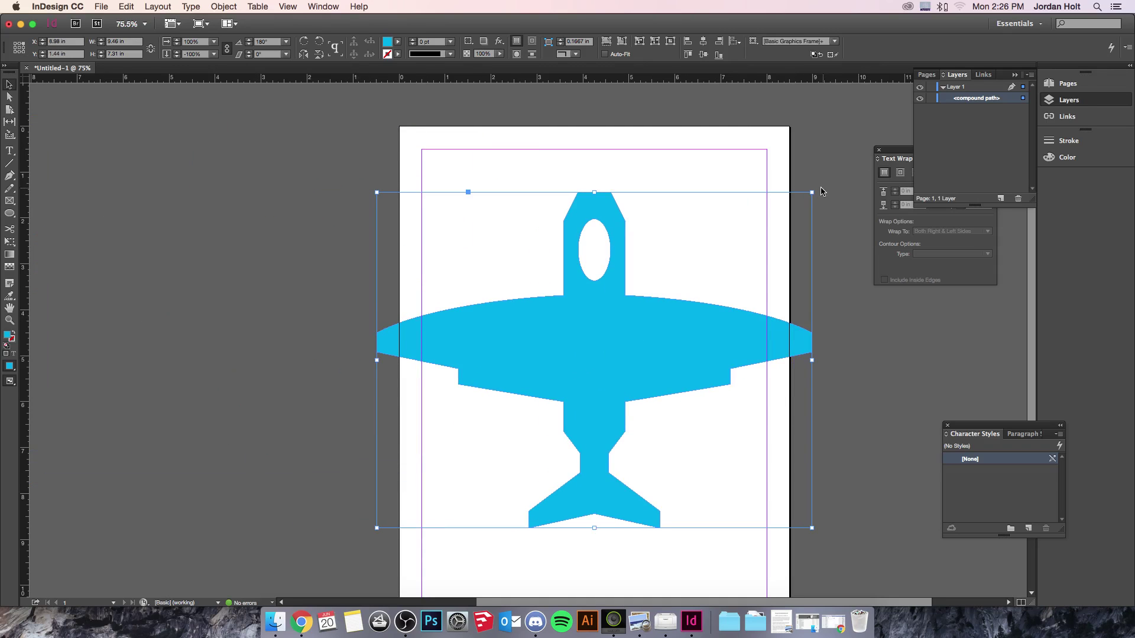
# Rotate the airplane 45° counterclockwise, scale it proportionally to about 5.13 in wide, and centre it in the upper half of the page
pyautogui.moveTo(809, 182); pyautogui.dragTo(596, 327)
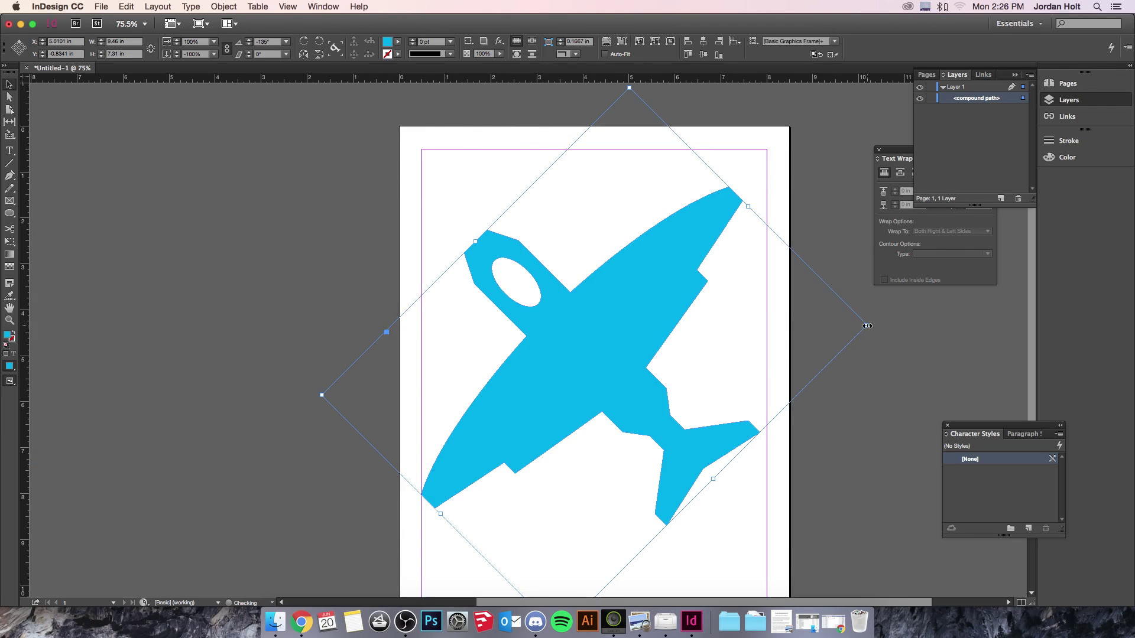
pyautogui.moveTo(866, 325); pyautogui.dragTo(579, 320)
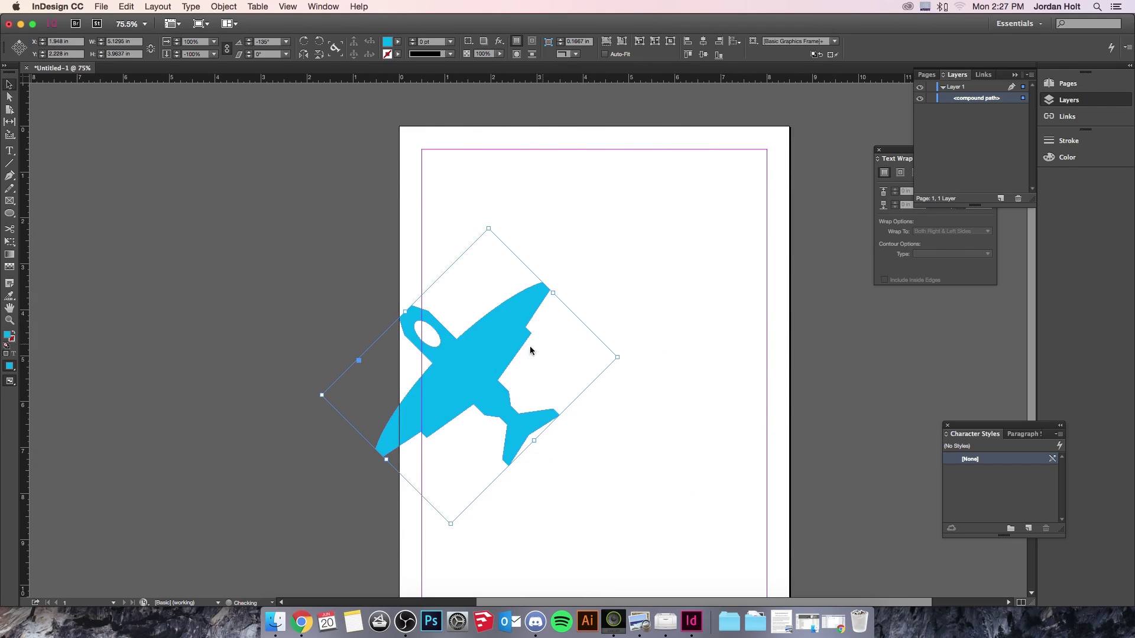
pyautogui.moveTo(478, 356); pyautogui.dragTo(611, 287)
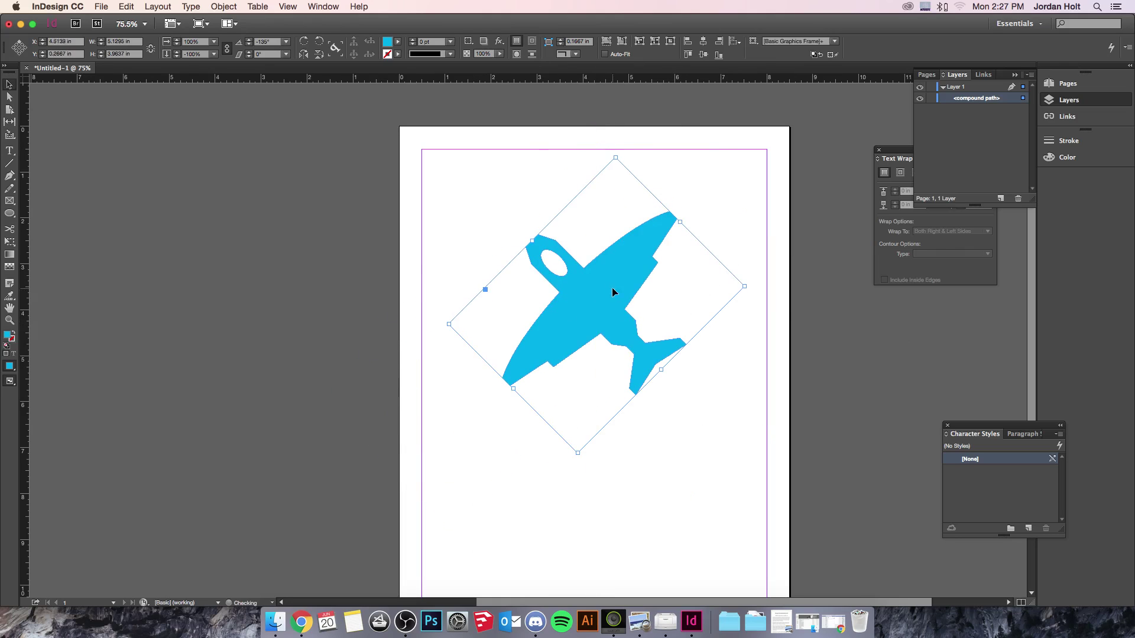
# Try filling the airplane shape with placeholder text, undo the text, and deselect the shape
pyautogui.click(9, 151)
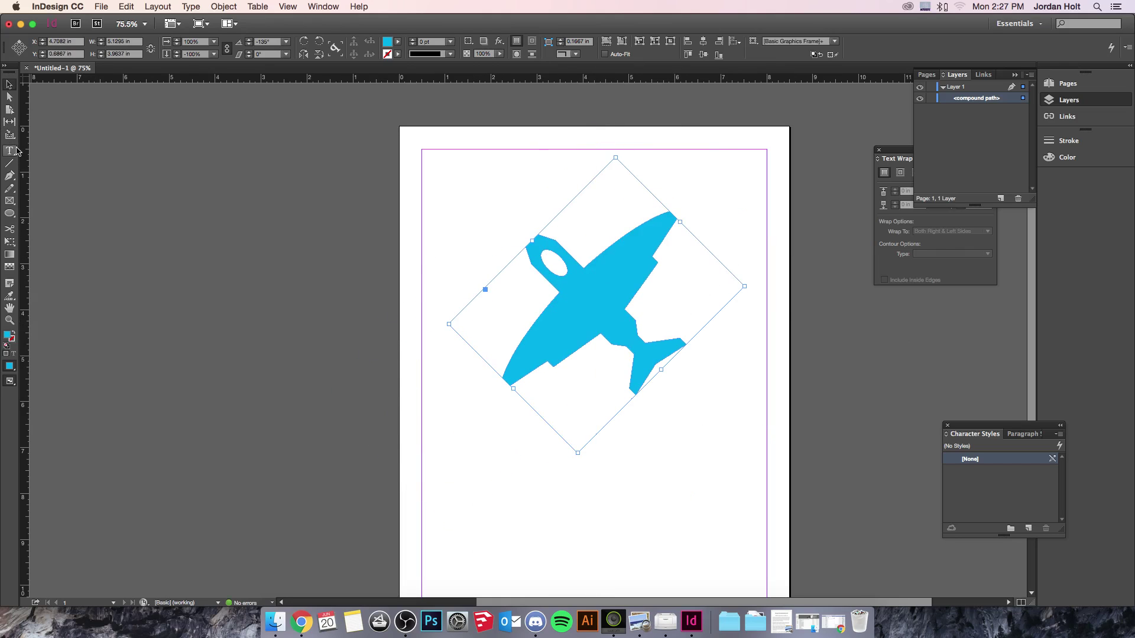
pyautogui.click(576, 284)
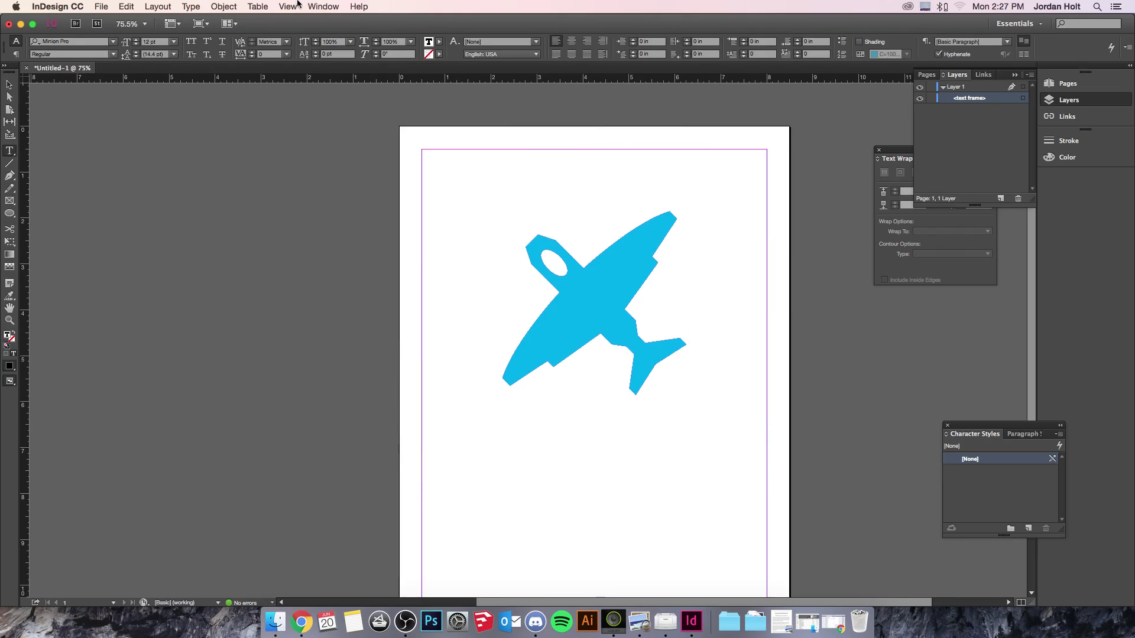
pyautogui.click(191, 7)
pyautogui.click(261, 354)
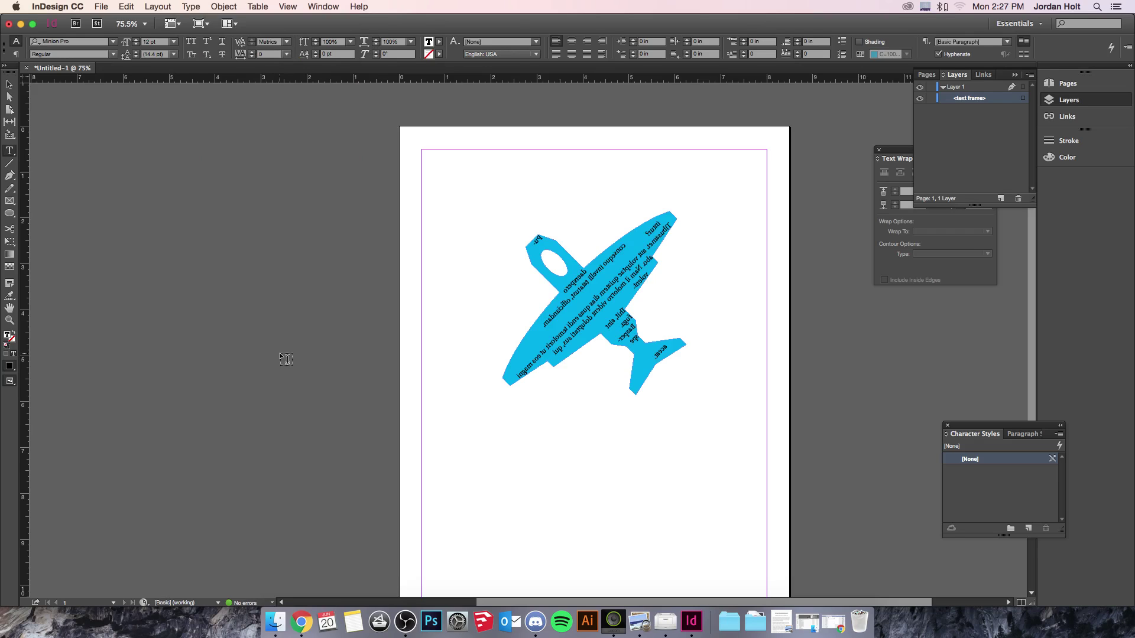
pyautogui.press('cmd+z')
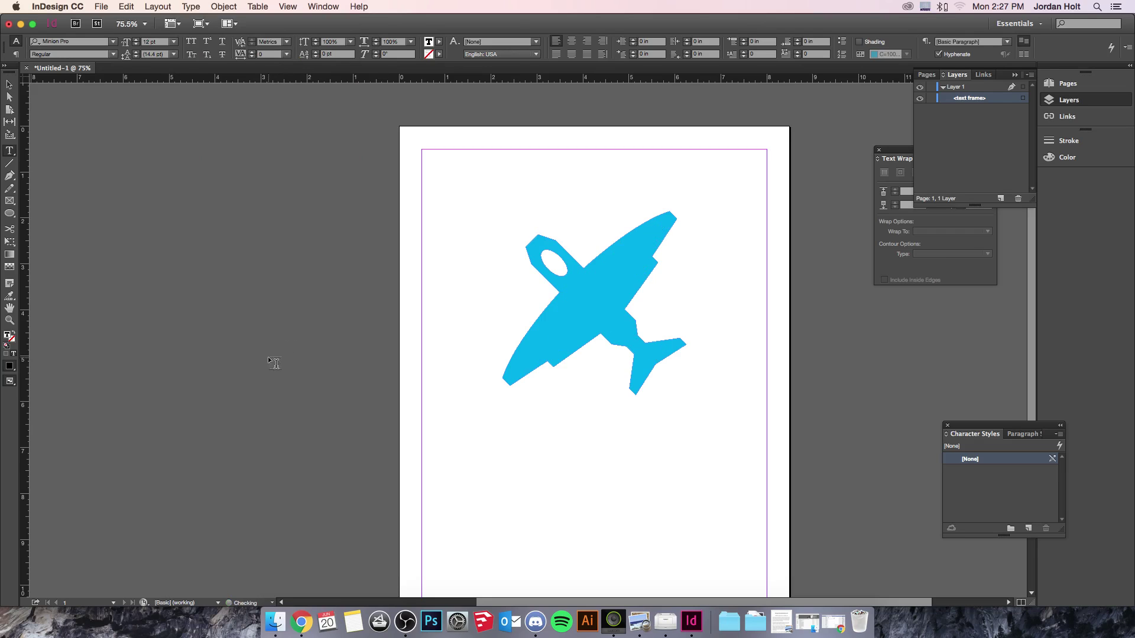
pyautogui.press('Escape')
pyautogui.click(442, 238)
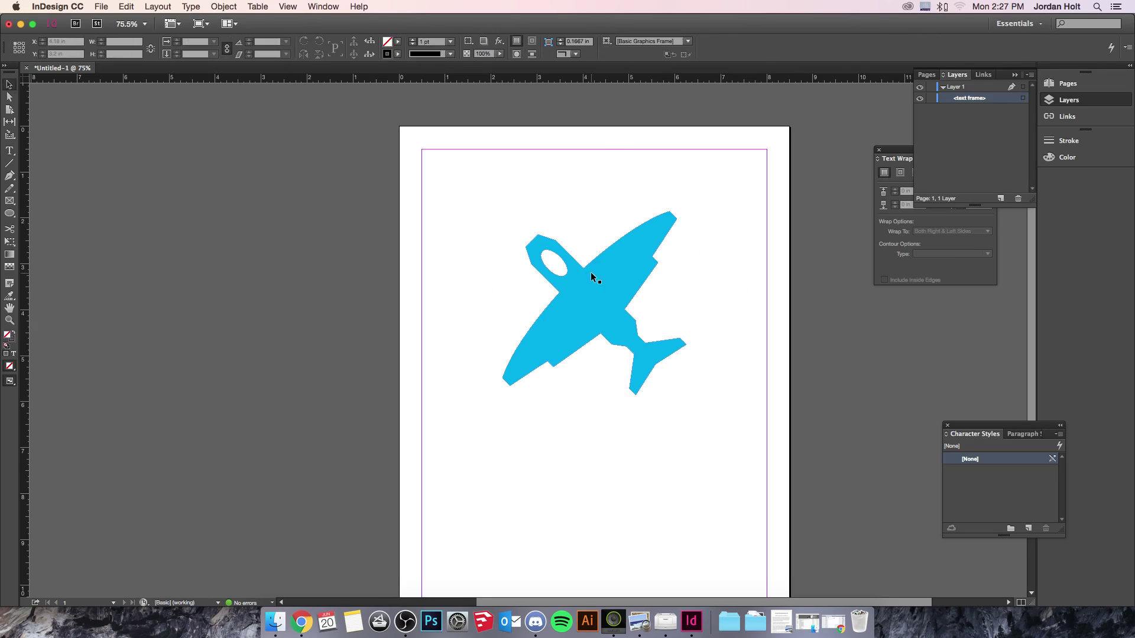
# Place the image Treasure_Island.jpg inside the airplane shape
pyautogui.click(591, 276)
pyautogui.click(101, 6)
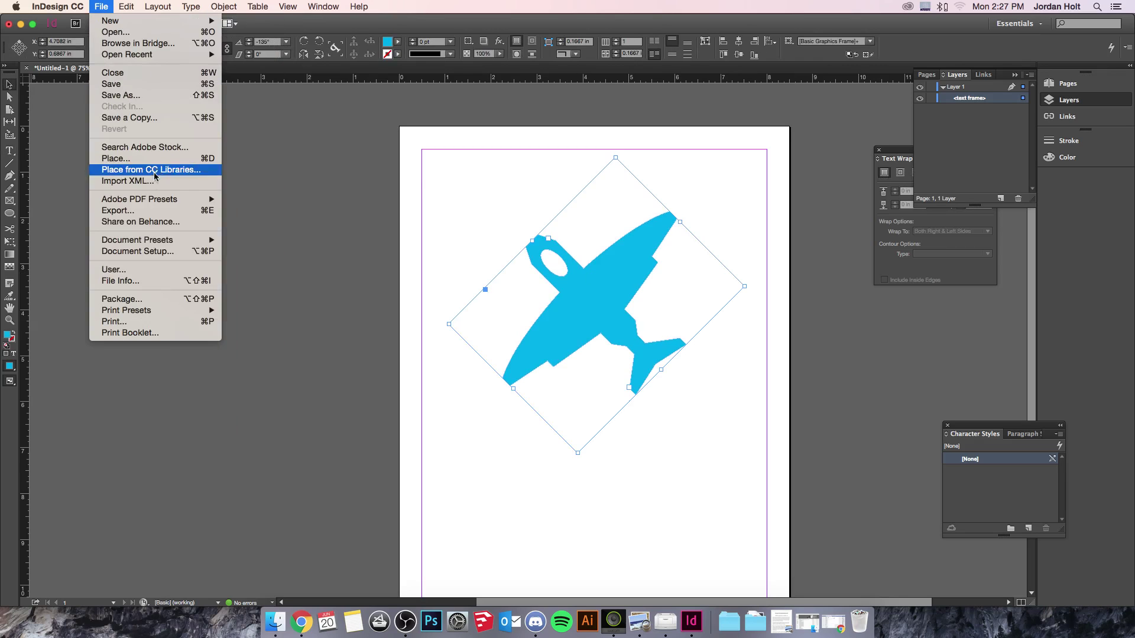
pyautogui.click(142, 160)
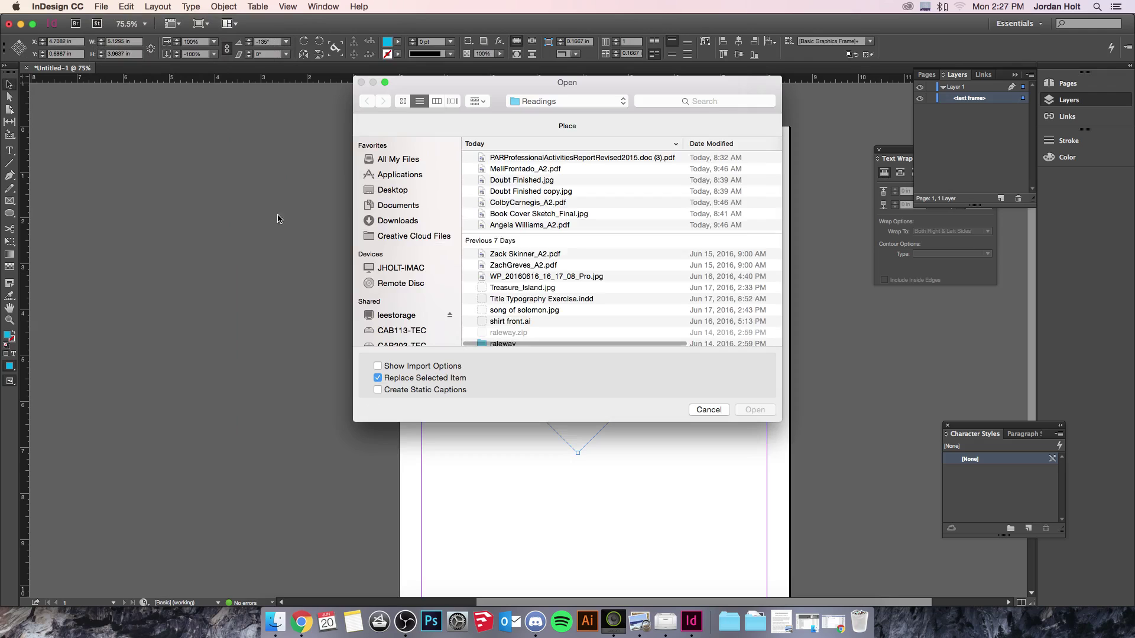
pyautogui.click(535, 288)
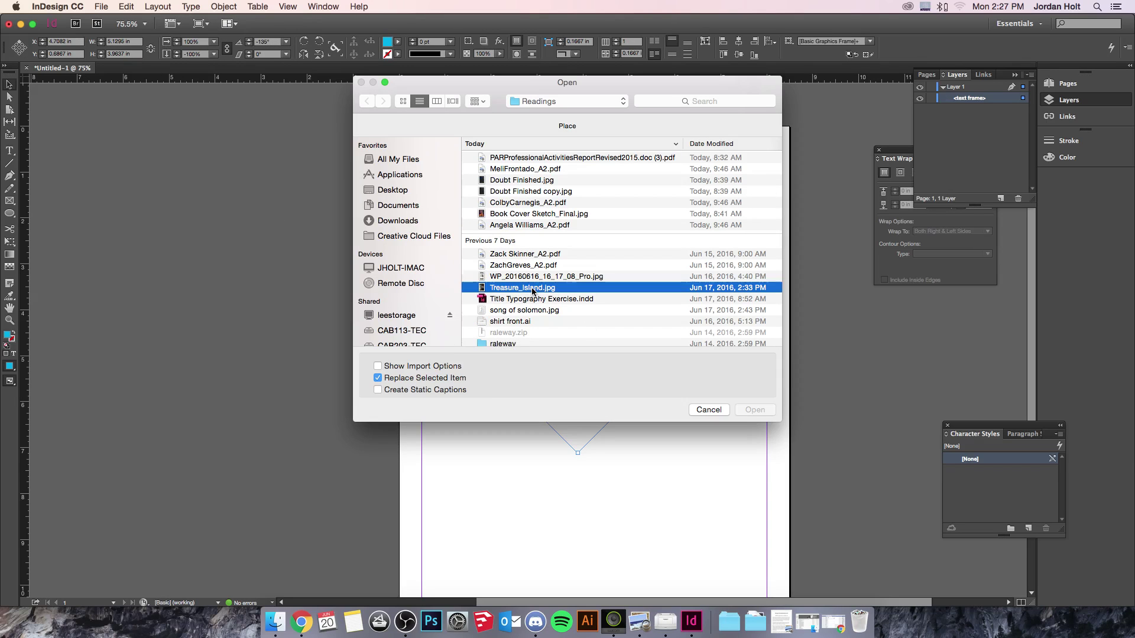
pyautogui.click(755, 410)
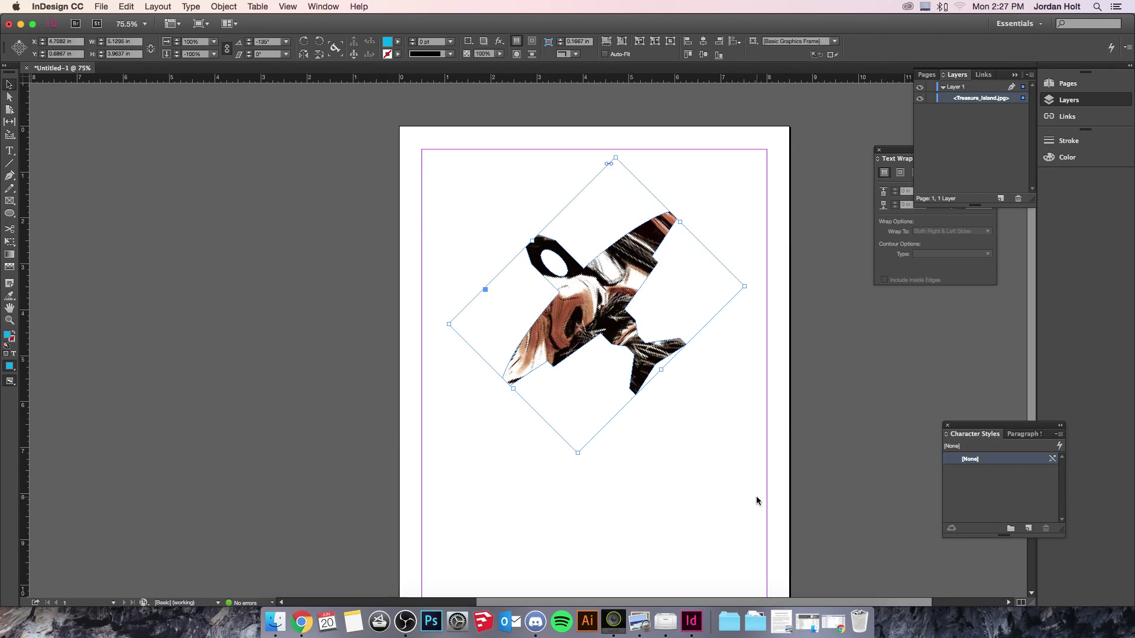
# Scale the image inside the airplane frame proportionally to about 58%, and reposition it within the shape
pyautogui.click(593, 303)
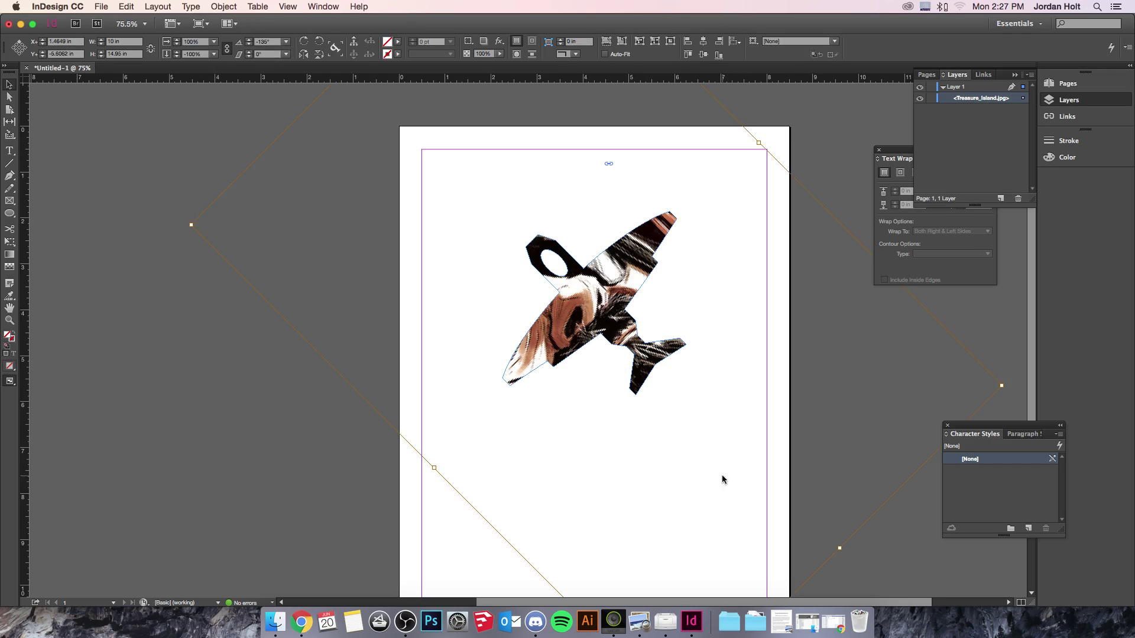
pyautogui.click(1004, 313)
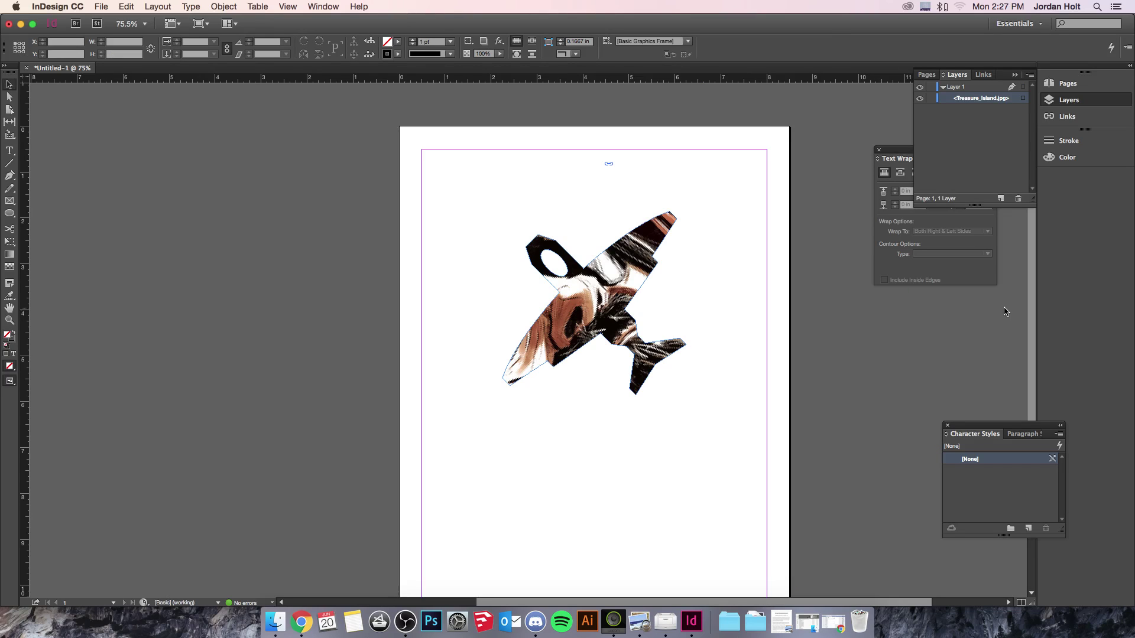
pyautogui.click(631, 287)
pyautogui.doubleClick(631, 287)
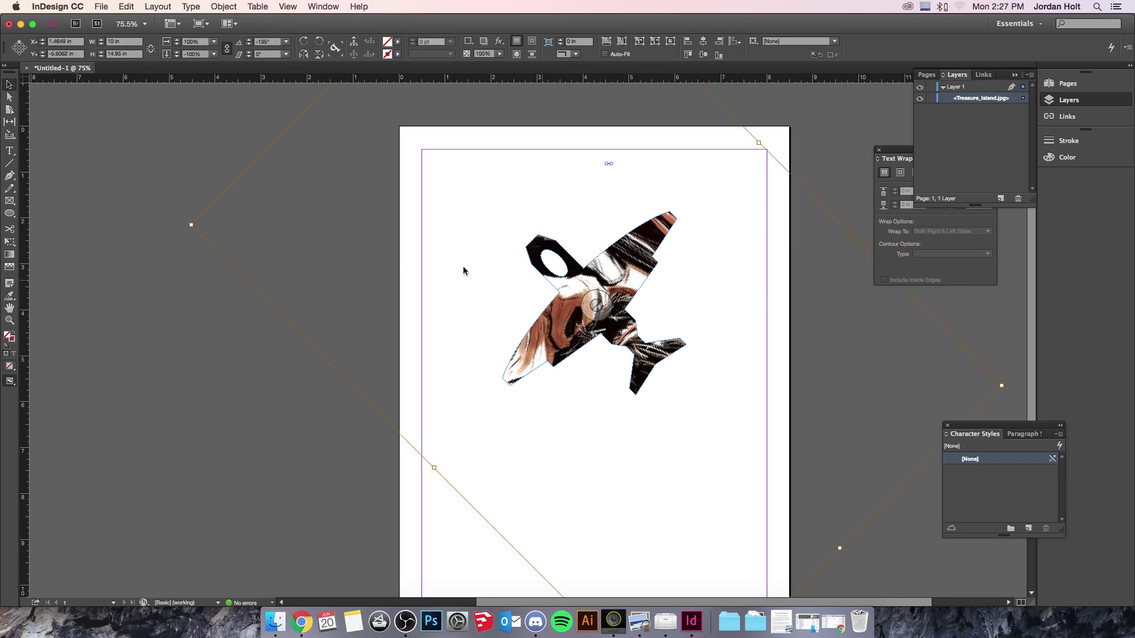
pyautogui.moveTo(190, 224); pyautogui.dragTo(391, 214)
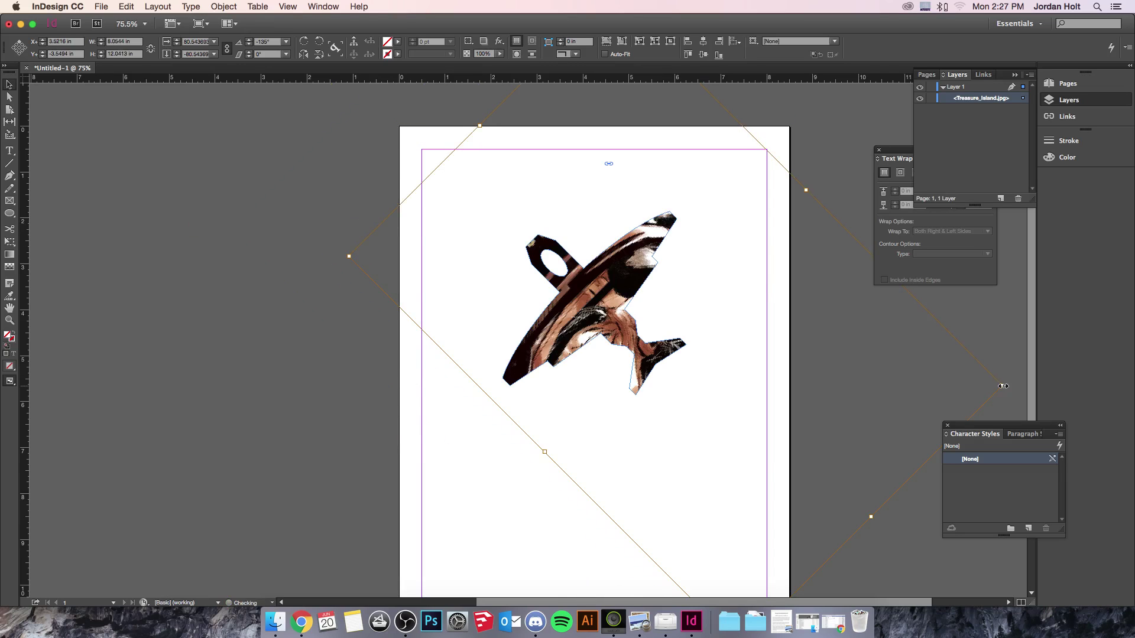
pyautogui.moveTo(1000, 385); pyautogui.dragTo(821, 351)
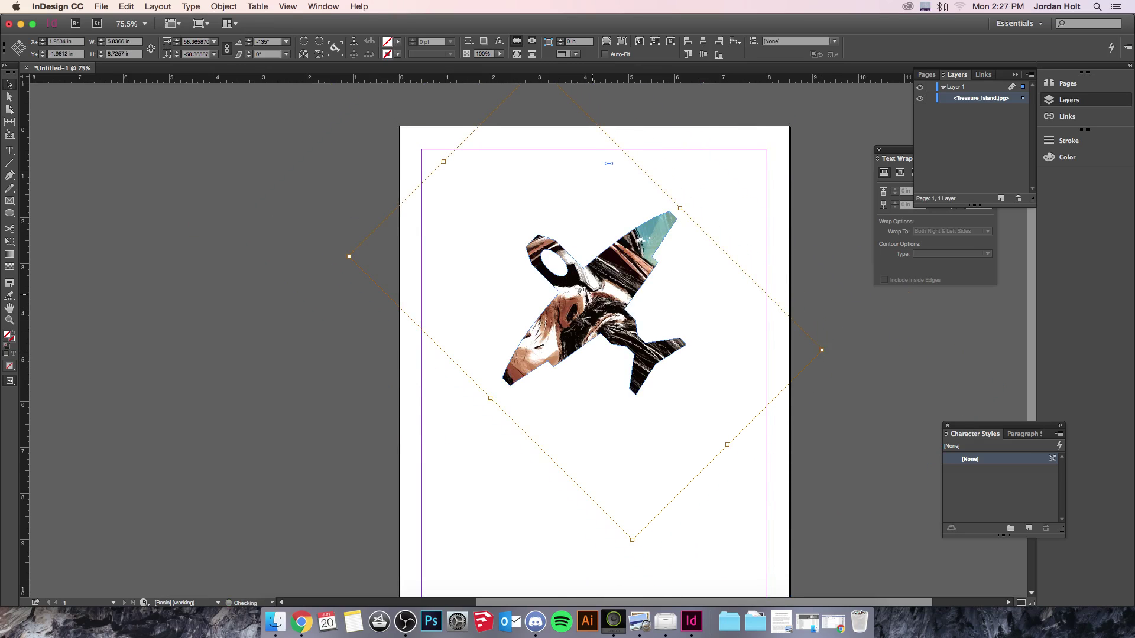
pyautogui.moveTo(601, 310); pyautogui.dragTo(609, 313)
pyautogui.click(922, 325)
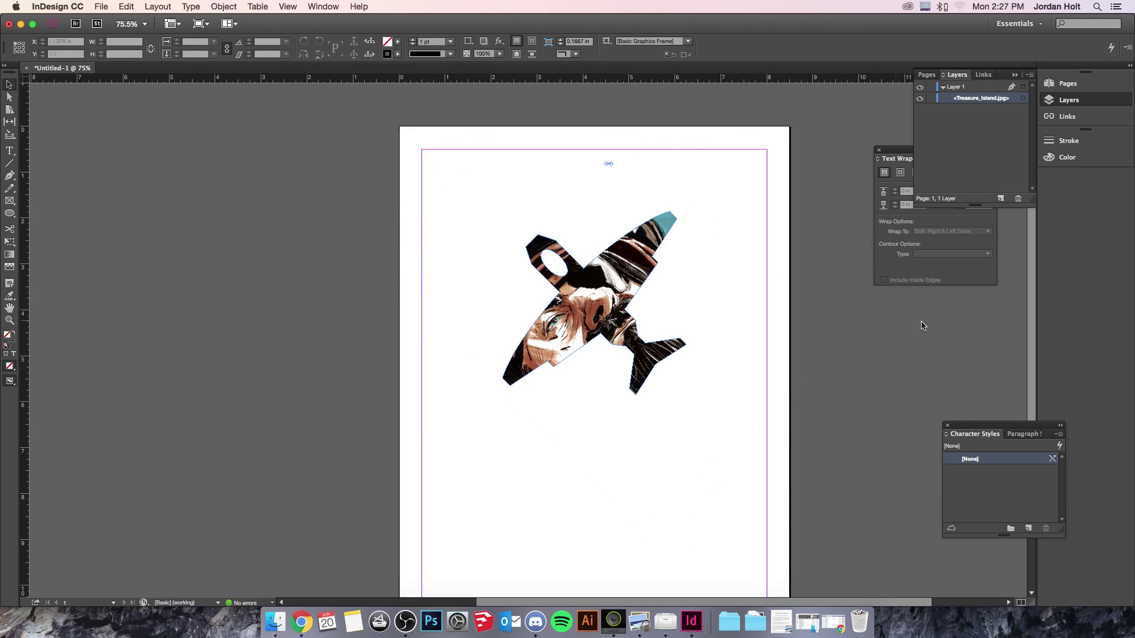